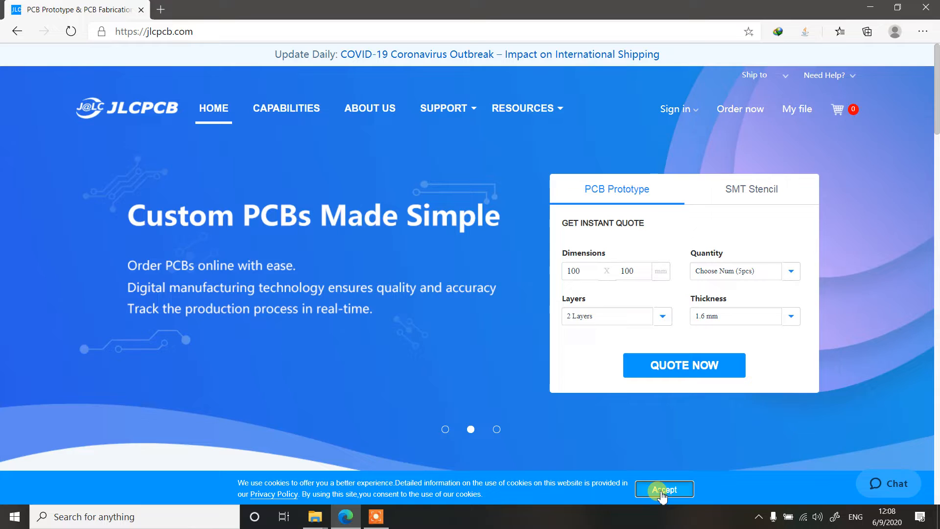
# - Accept the cookie notice on the JLCPCB home page
pyautogui.click(662, 490)
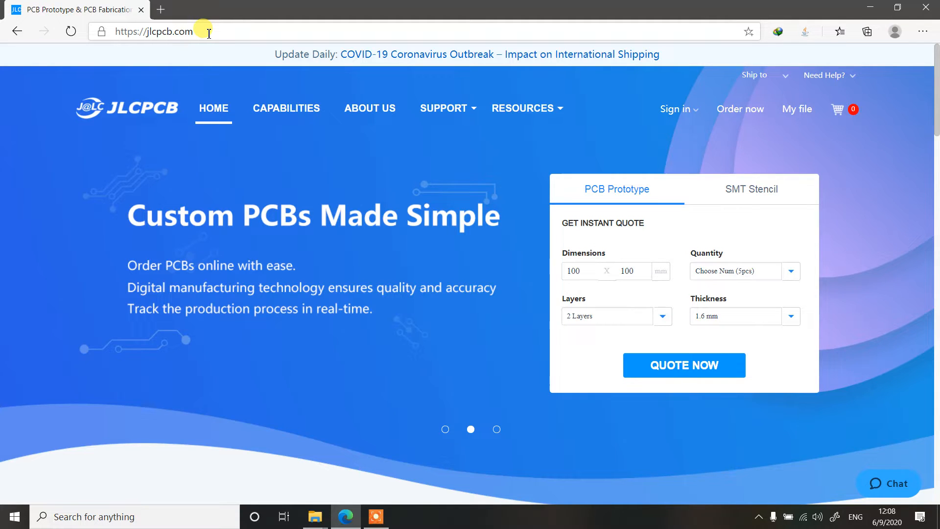
# - Open pcbpower.com in a new tab, look over its home page, and close that tab
pyautogui.hotkey('ctrl', 't')
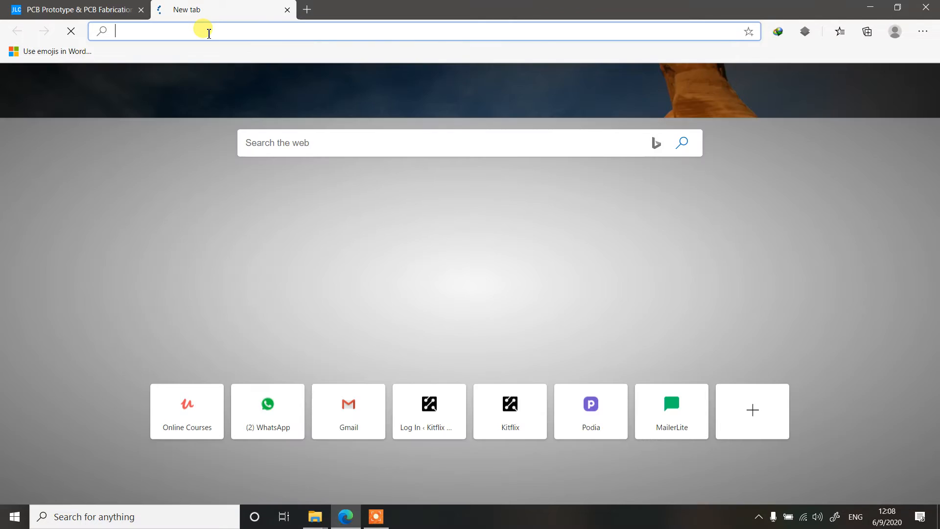
pyautogui.write('pcbpower.com')
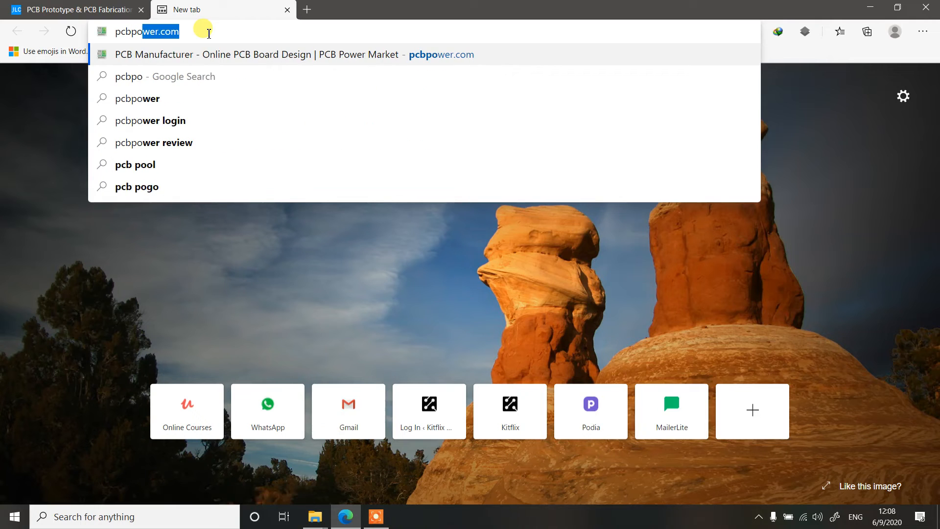
pyautogui.press('Return')
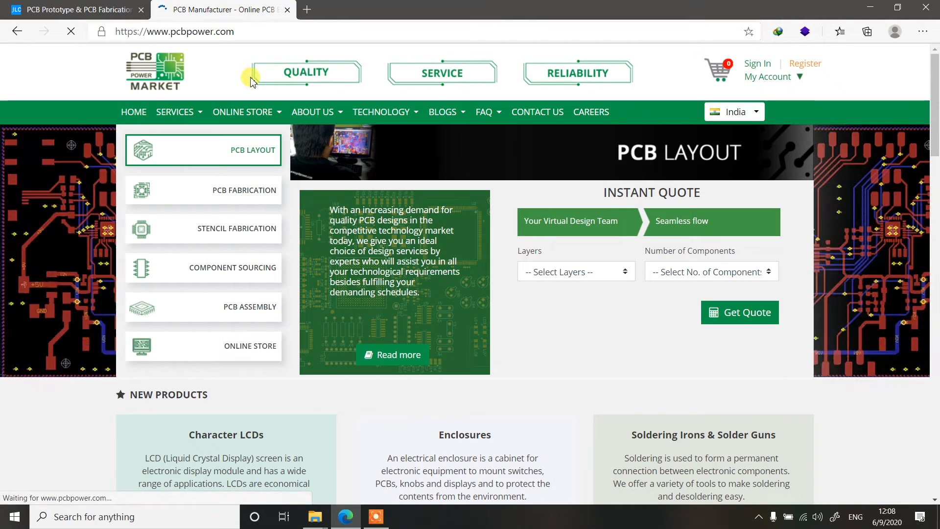
pyautogui.moveTo(230, 133)
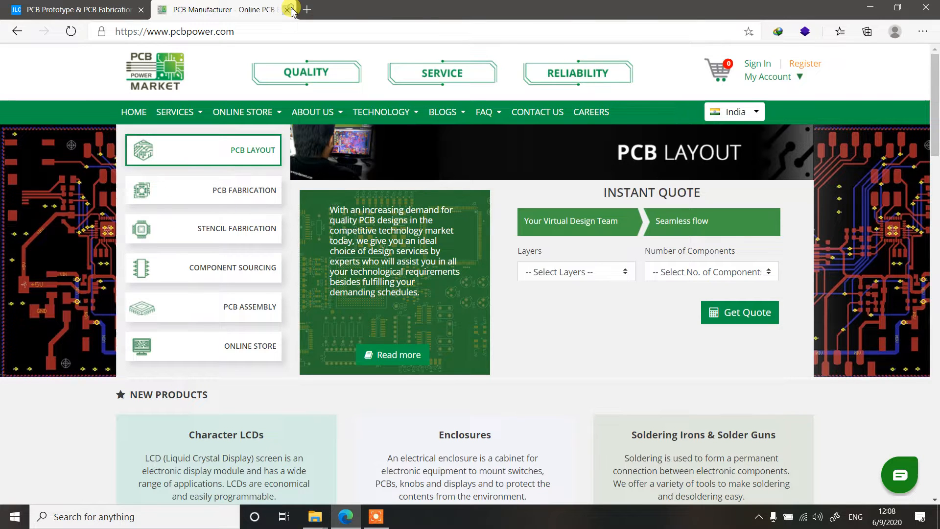
pyautogui.click(288, 9)
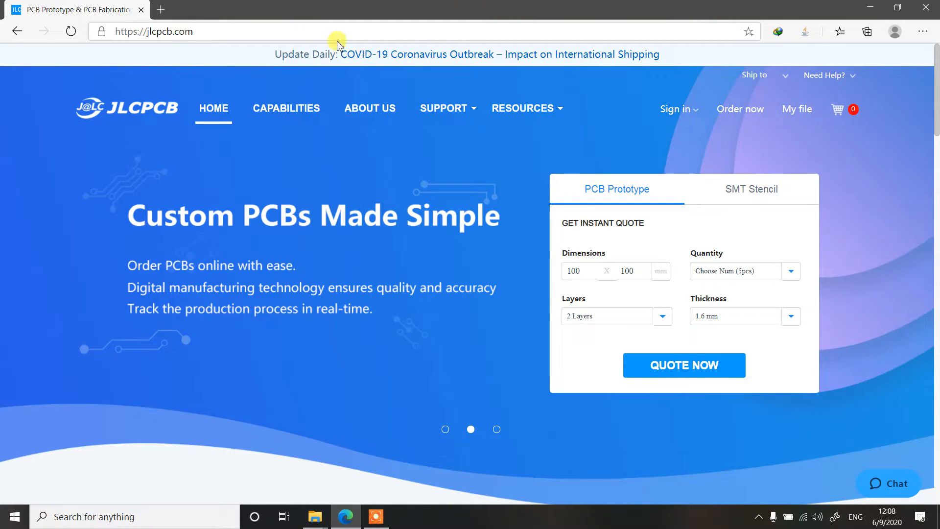
# - Go to the JLCPCB order page, locate main_pcb in the new_playme_april_2014 folder, and open the gerber file selection dialog
pyautogui.click(736, 115)
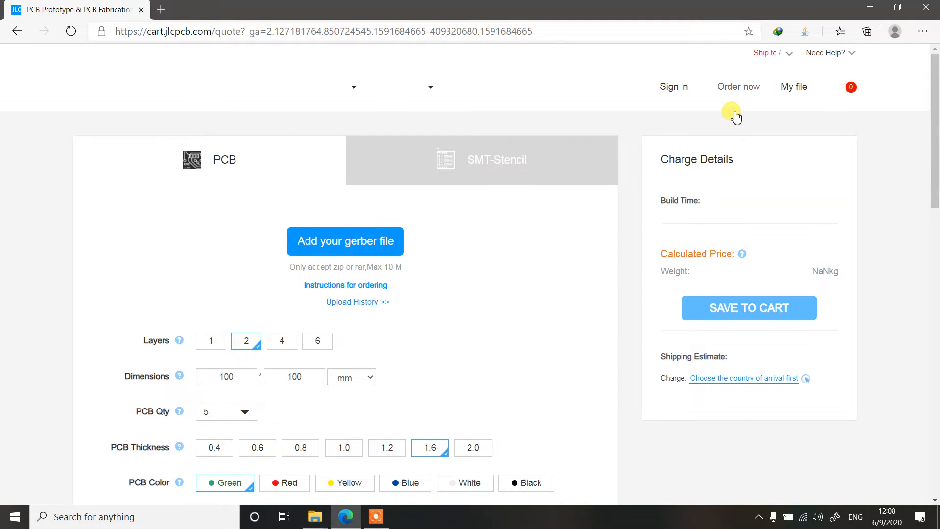
pyautogui.click(315, 523)
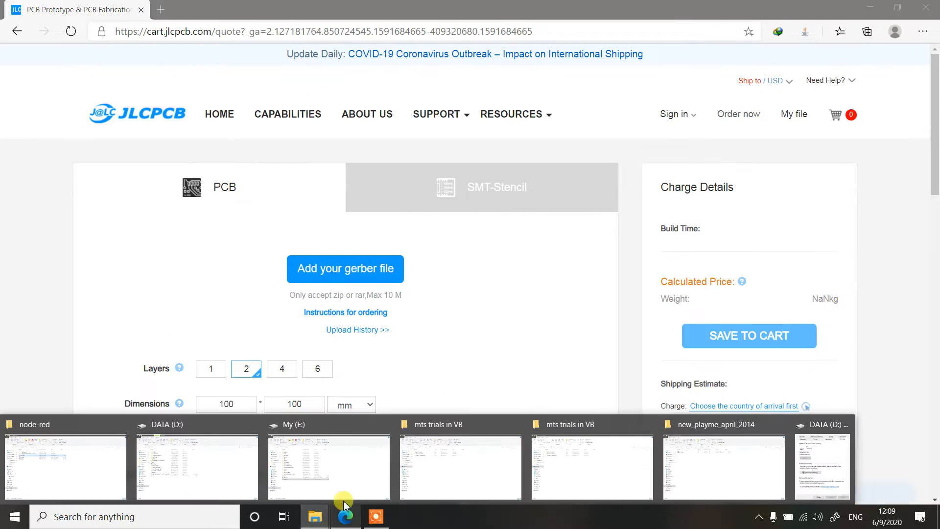
pyautogui.moveTo(828, 445)
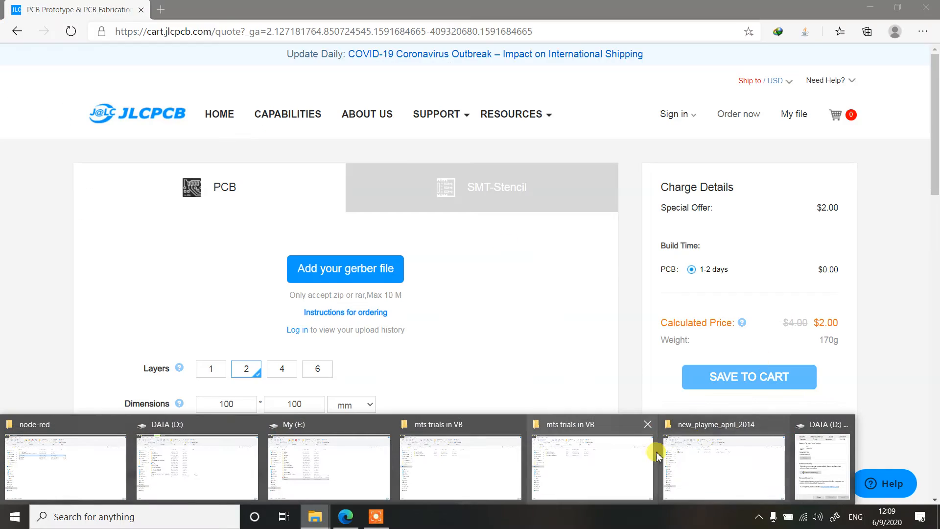
pyautogui.click(735, 456)
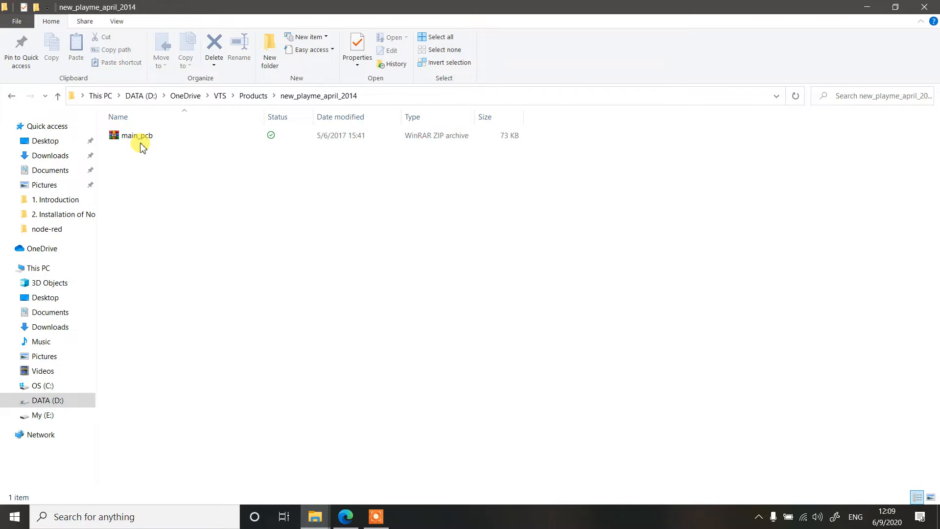
pyautogui.moveTo(144, 145); pyautogui.dragTo(355, 275)
pyautogui.click(356, 276)
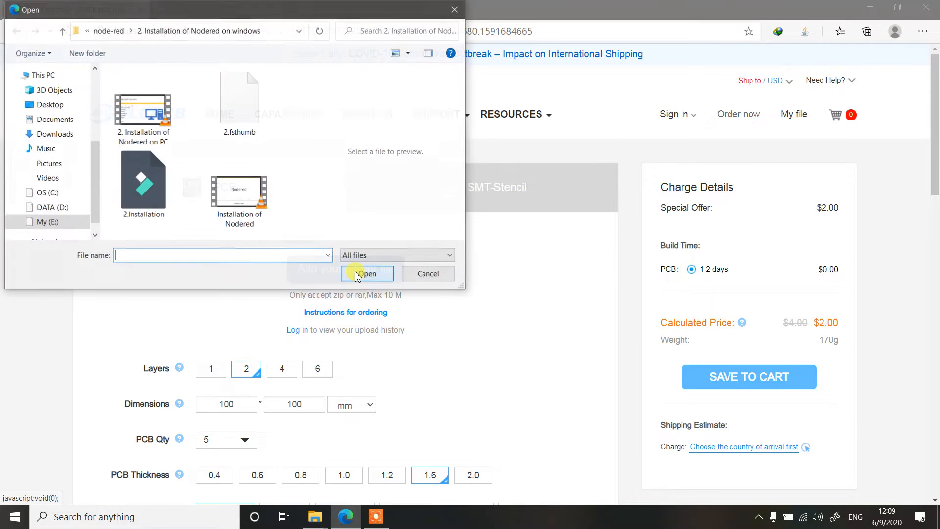
# - Close the two mts trials in VB folder windows and bring the new_playme_april_2014 folder to the front
pyautogui.click(322, 517)
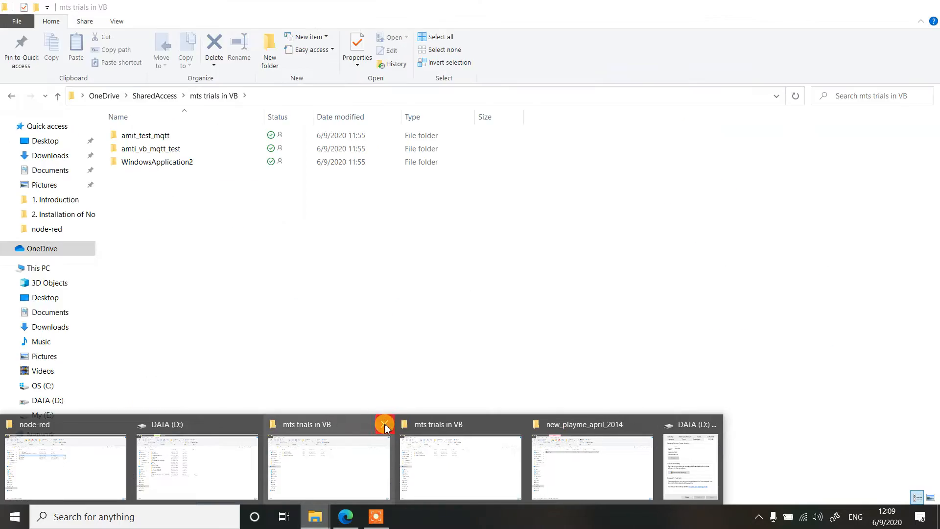
pyautogui.click(386, 424)
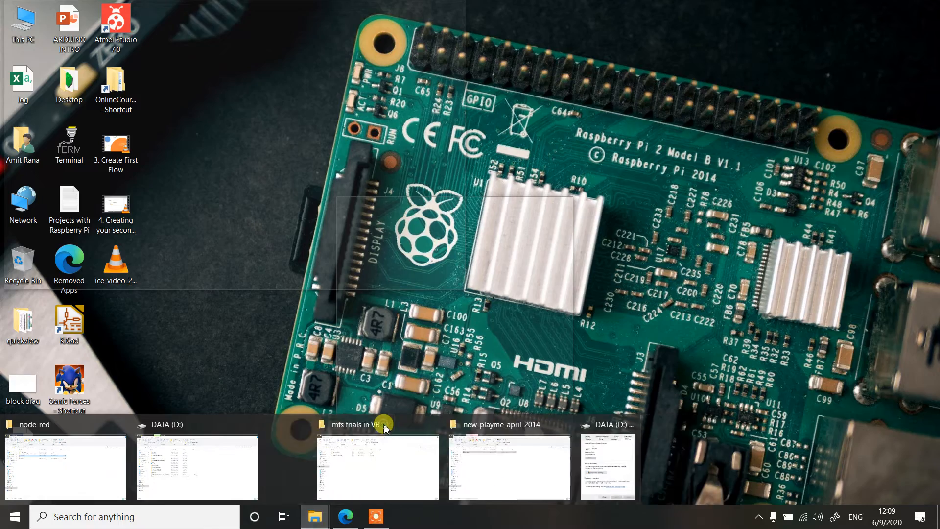
pyautogui.click(401, 425)
pyautogui.click(399, 457)
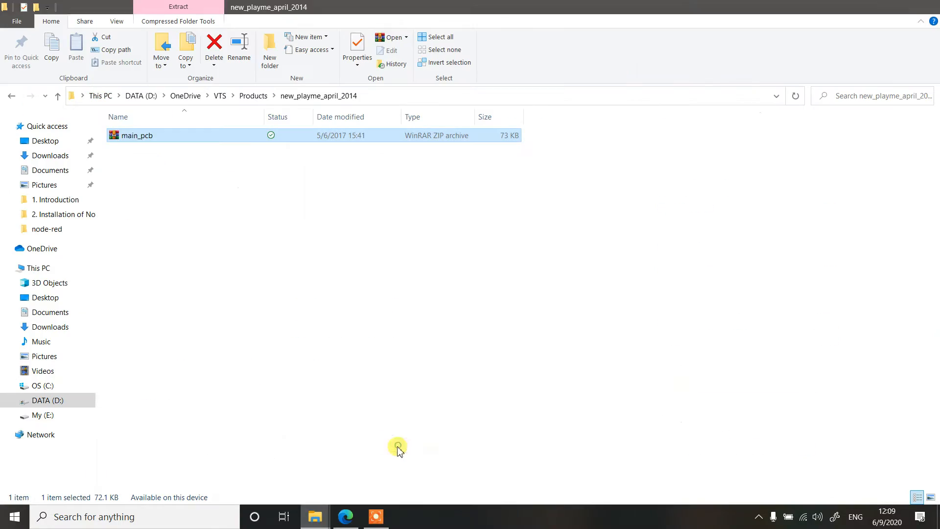
# - Copy the path D:\OneDrive\VTS\Products\new_playme_april_2014 into the file selection dialog and upload the main_pcb archive from there
pyautogui.click(383, 99)
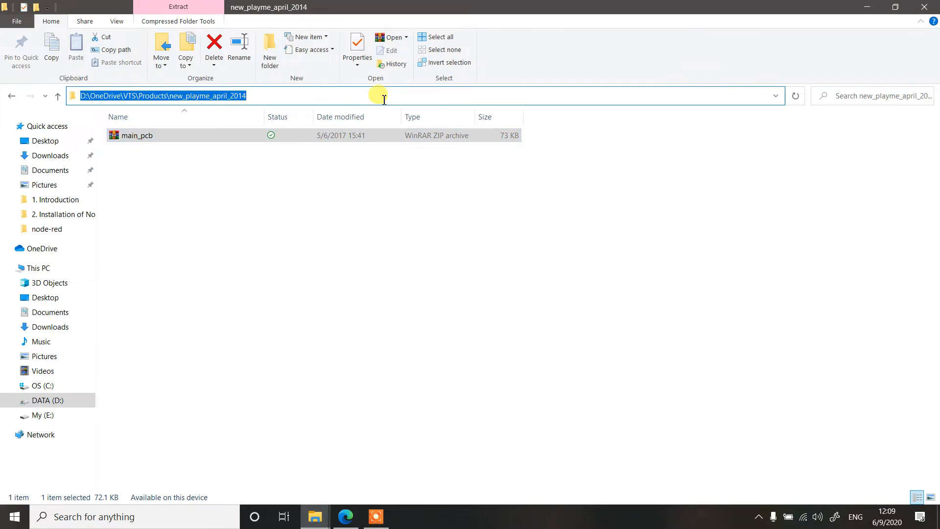
pyautogui.hotkey('ctrl', 'c')
pyautogui.hotkey('alt', 'Tab')
pyautogui.click(260, 30)
pyautogui.hotkey('ctrl', 'v')
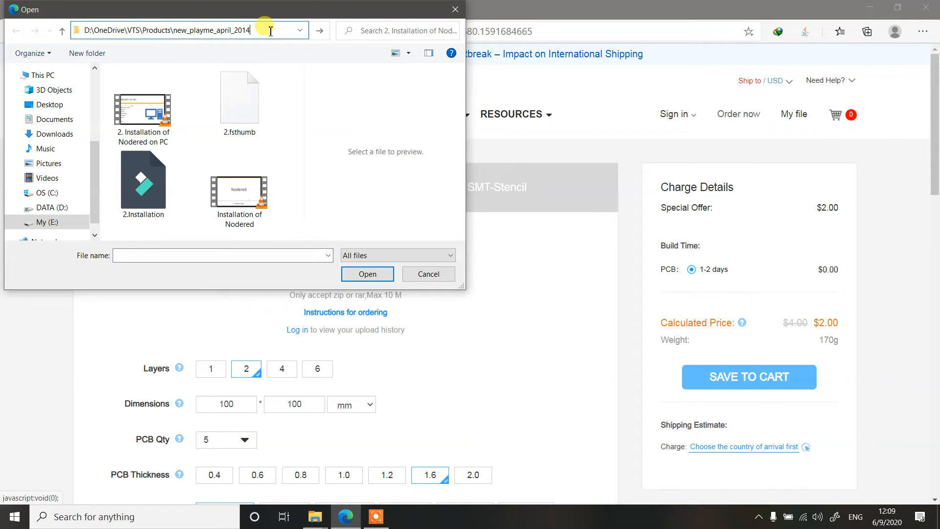
pyautogui.press('Return')
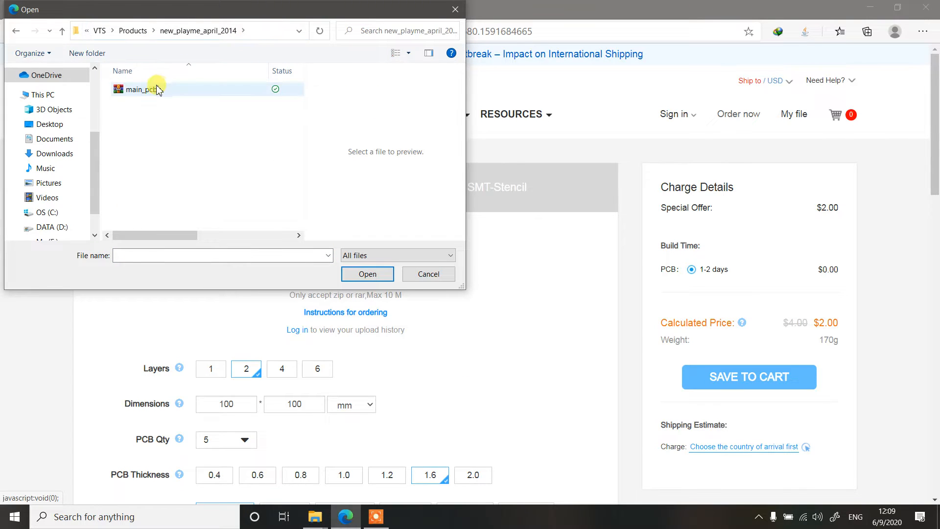
pyautogui.doubleClick(158, 89)
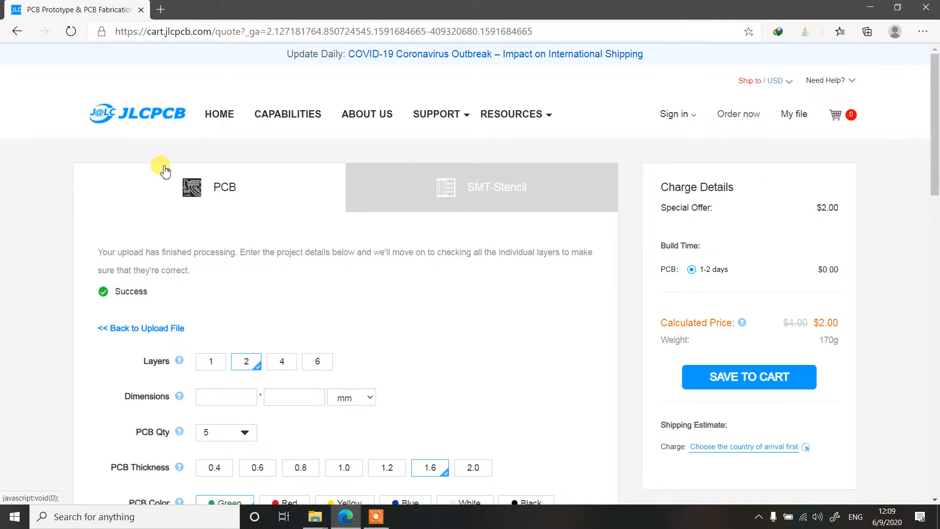
# - Look through the board options on the order form and select 2 layers
pyautogui.scroll(-8, 165, 171)
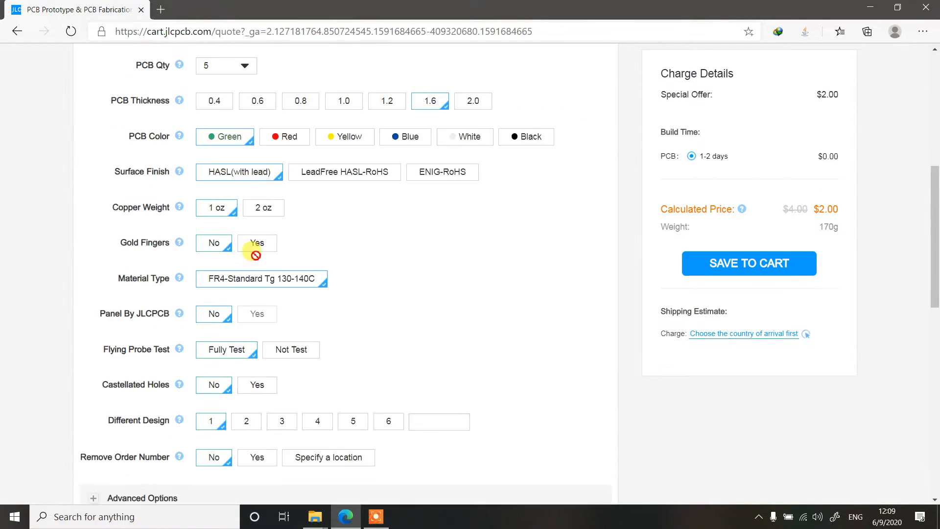
pyautogui.scroll(8, 255, 253)
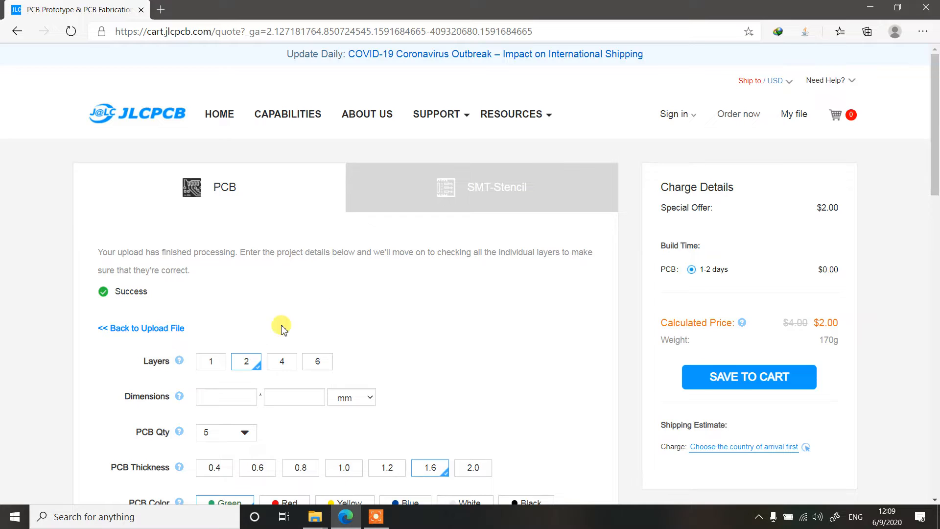
pyautogui.scroll(-3, 280, 327)
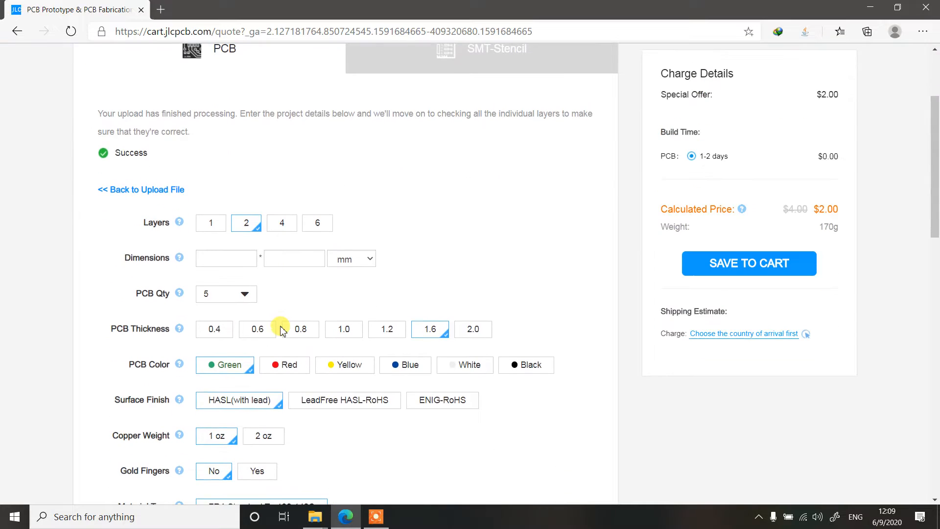
pyautogui.click(243, 225)
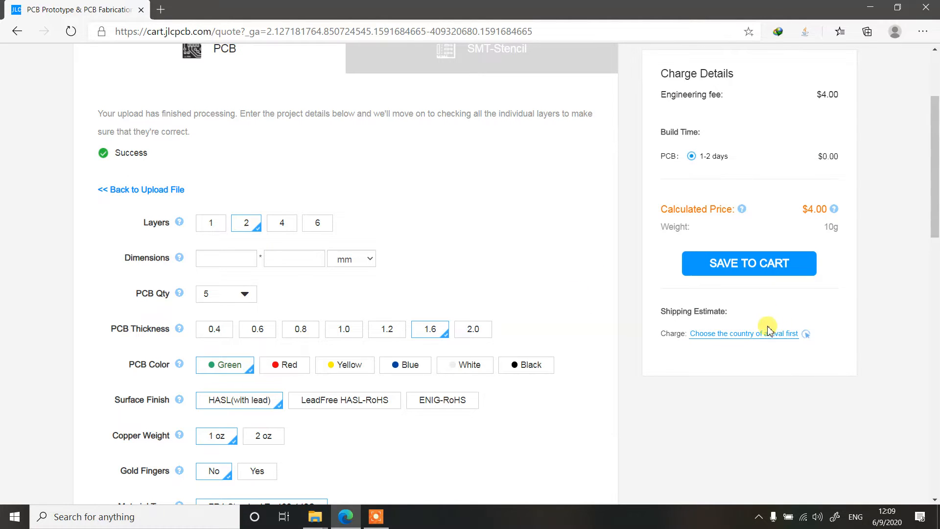
# - Set the shipping destination to India for the shipping estimate and save the address and currency settings
pyautogui.click(754, 335)
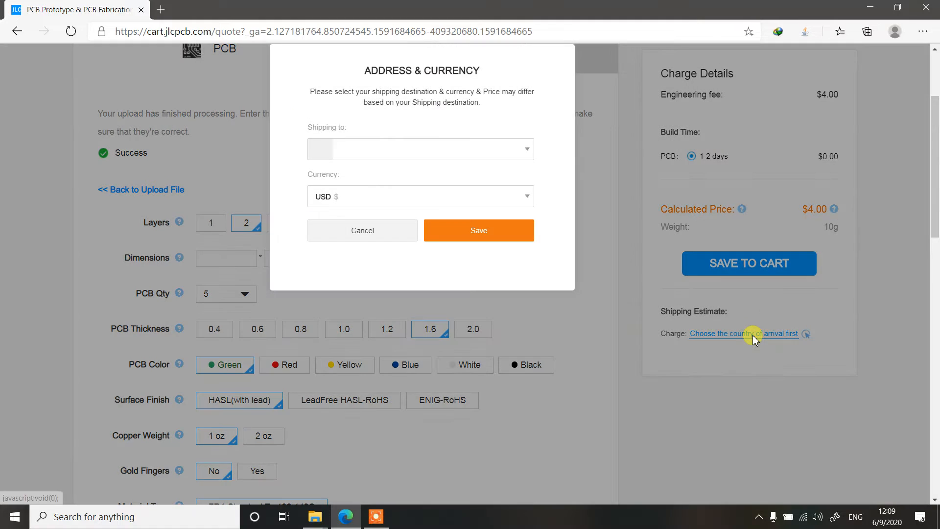
pyautogui.click(378, 150)
pyautogui.scroll(-8, 378, 240)
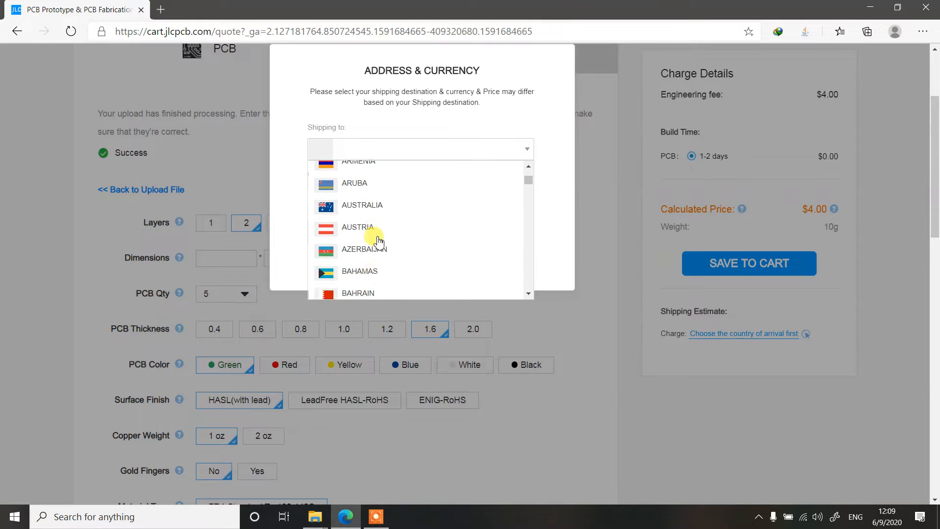
pyautogui.scroll(-12, 379, 240)
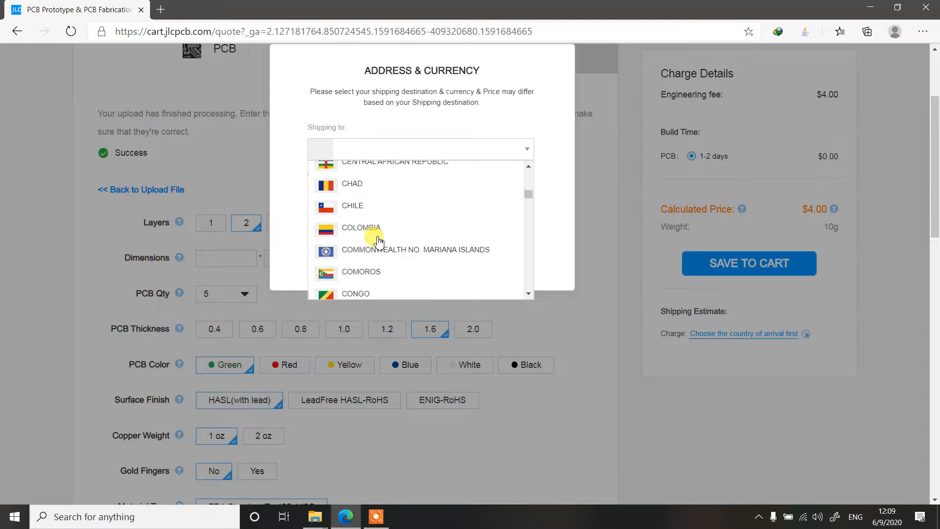
pyautogui.scroll(-10, 379, 239)
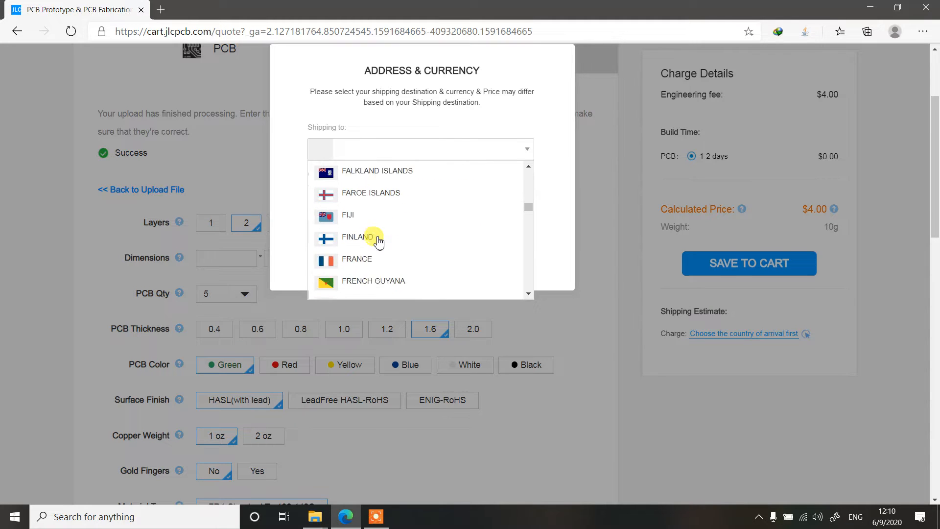
pyautogui.scroll(-10, 378, 240)
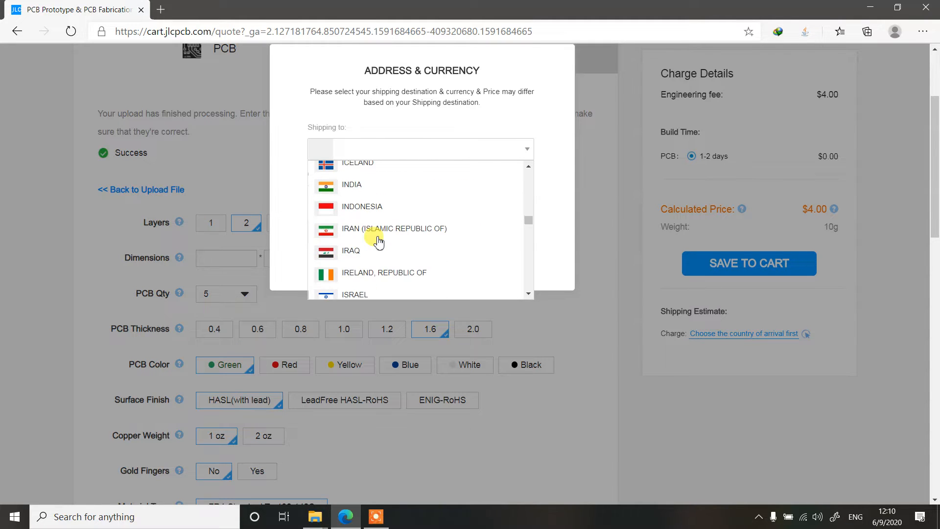
pyautogui.scroll(-3, 378, 240)
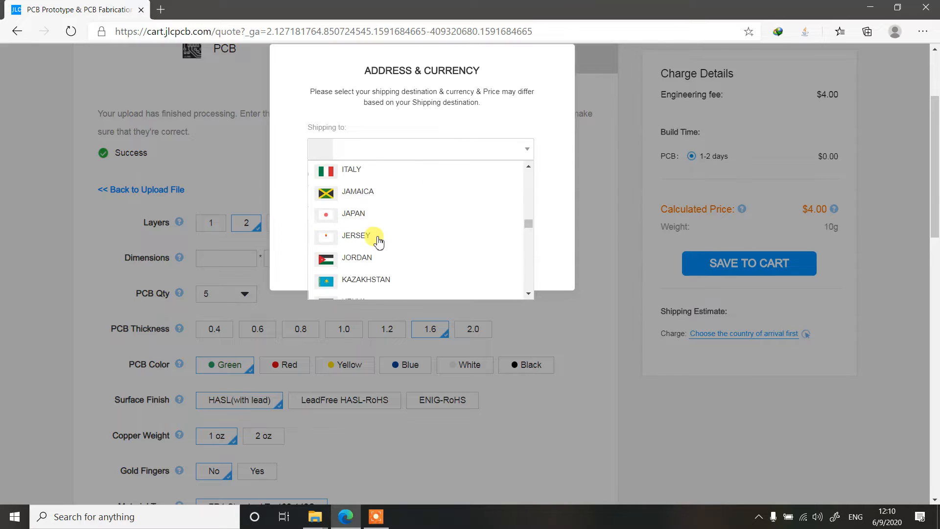
pyautogui.scroll(3, 378, 240)
pyautogui.scroll(2, 377, 238)
pyautogui.click(378, 234)
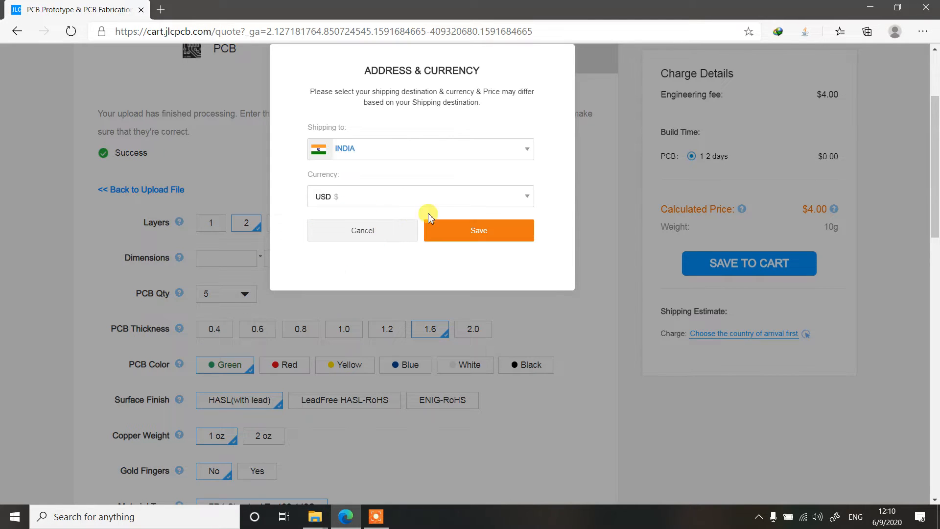
pyautogui.click(463, 231)
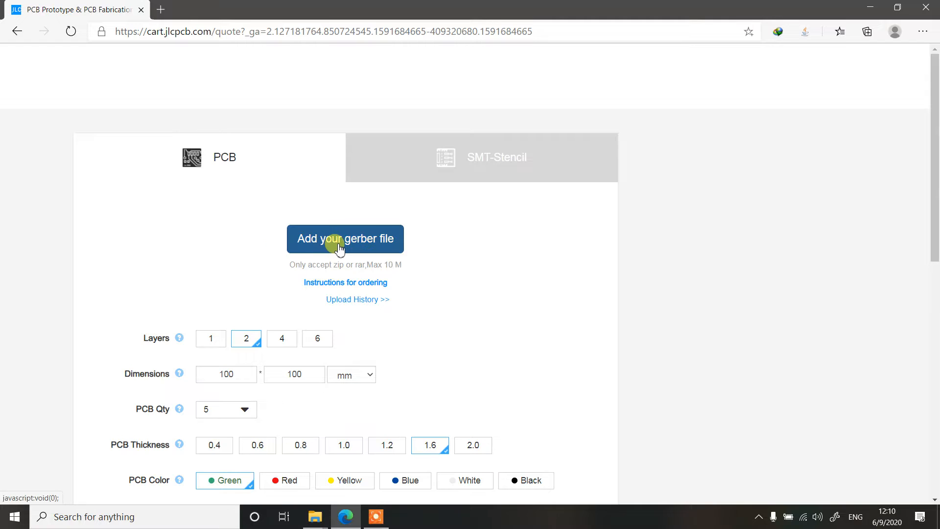
# - Upload the main_pcb archive as the gerber file again on the reloaded order form
pyautogui.click(335, 247)
pyautogui.doubleClick(140, 95)
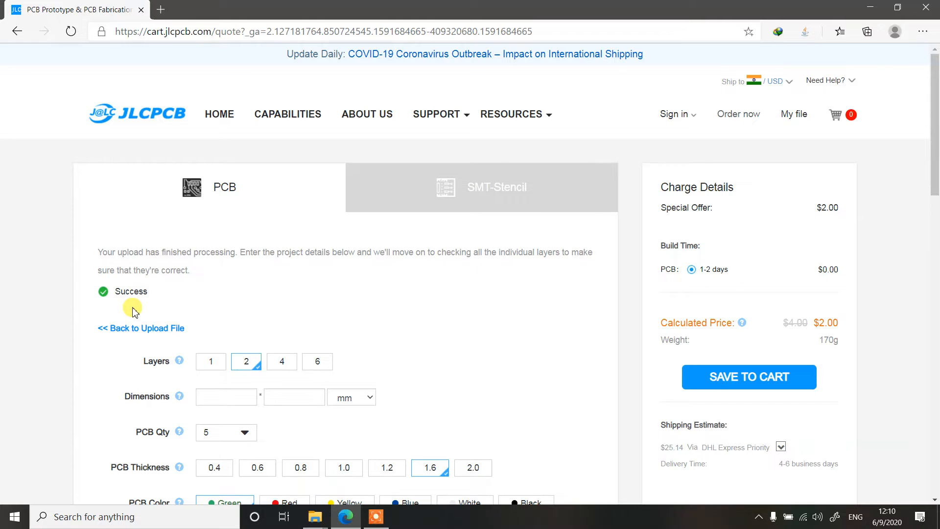
# - Review the board specification options and read the help notes for PCB quantity and PCB thickness
pyautogui.scroll(-7, 166, 291)
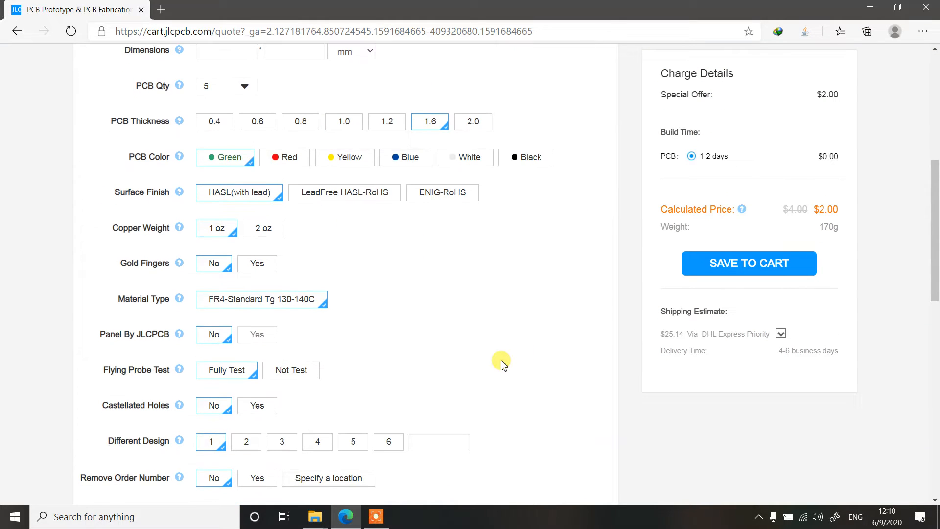
pyautogui.scroll(2, 502, 345)
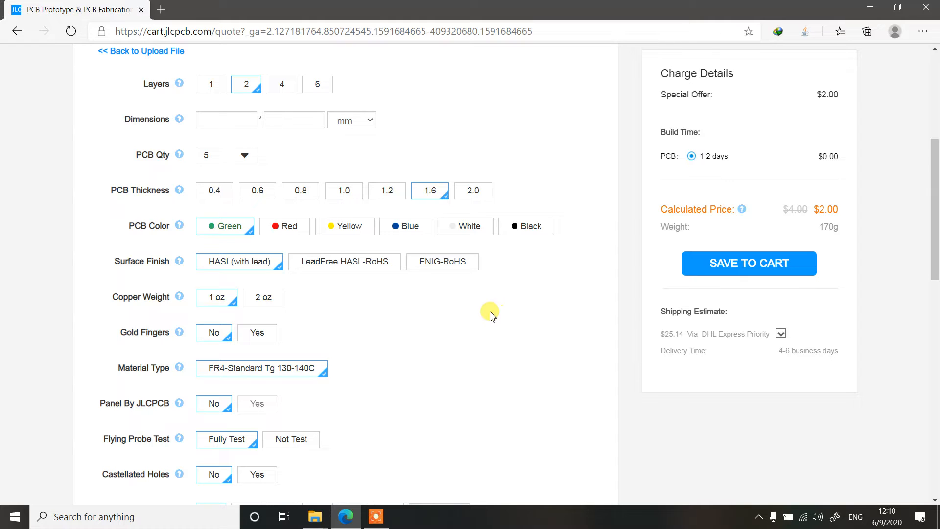
pyautogui.moveTo(180, 154)
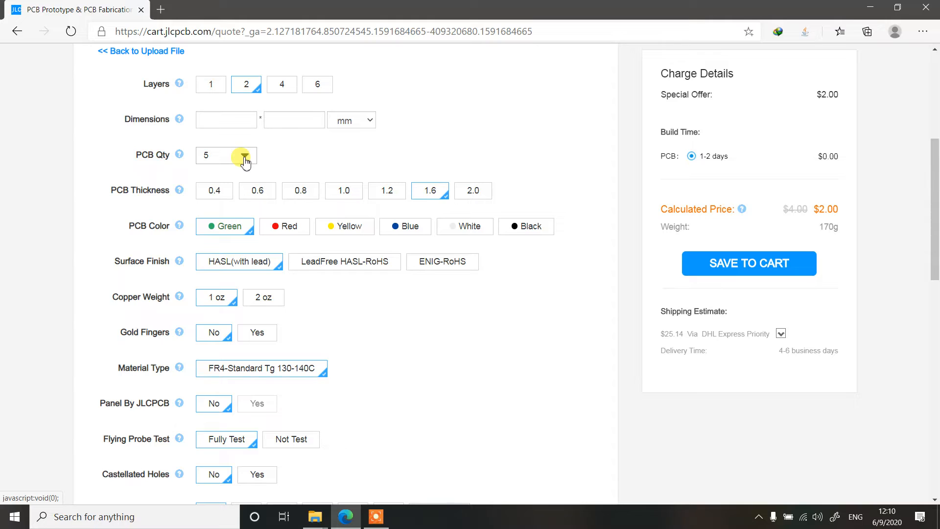
pyautogui.moveTo(185, 195)
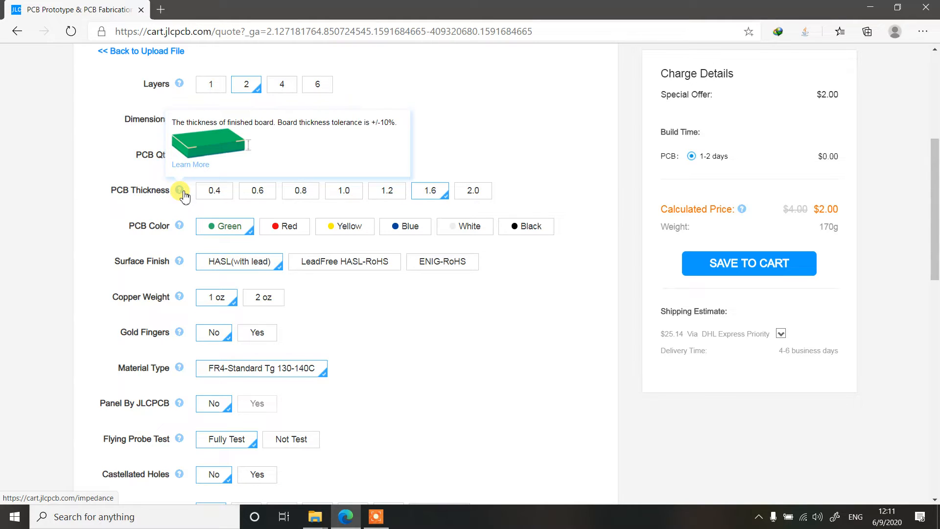
# - Try PCB thicknesses 2.0, 1.2 and 0.8 to compare their prices, and set the thickness back to 1.6
pyautogui.click(468, 194)
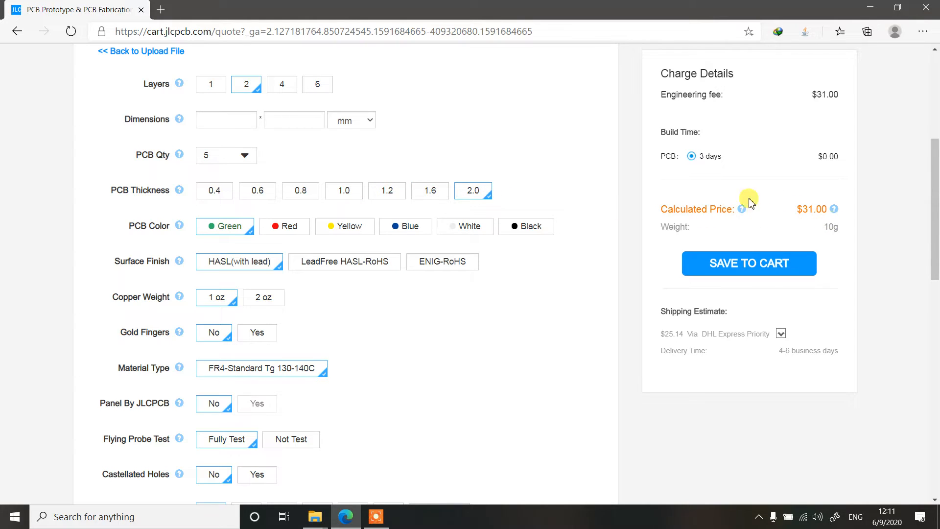
pyautogui.click(430, 194)
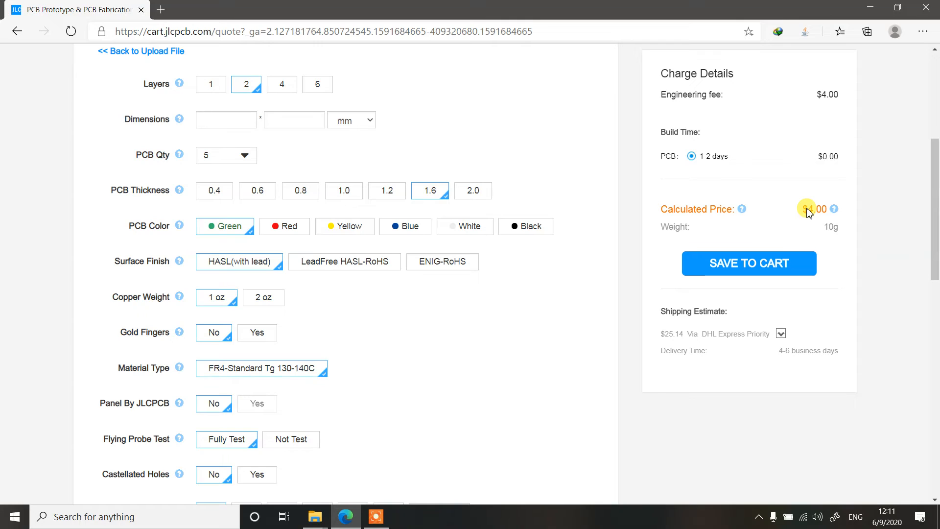
pyautogui.click(387, 192)
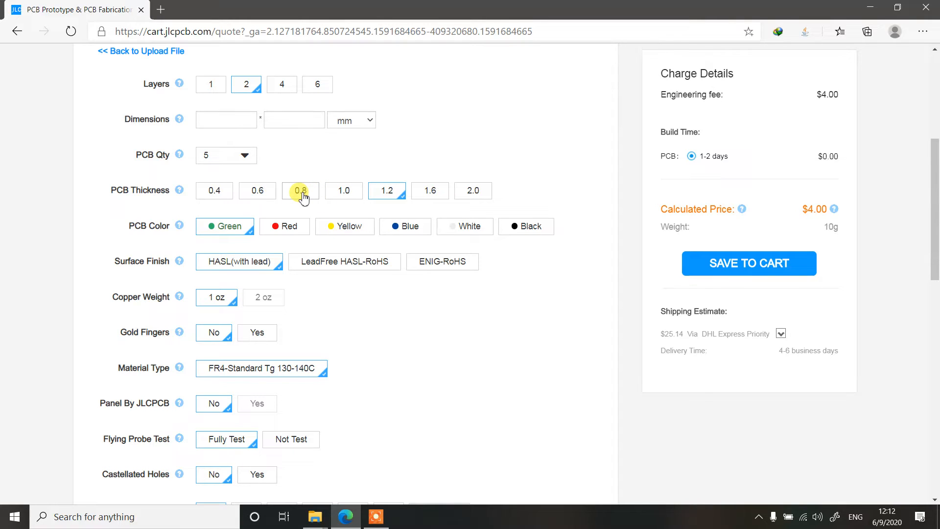
pyautogui.click(303, 198)
pyautogui.click(429, 198)
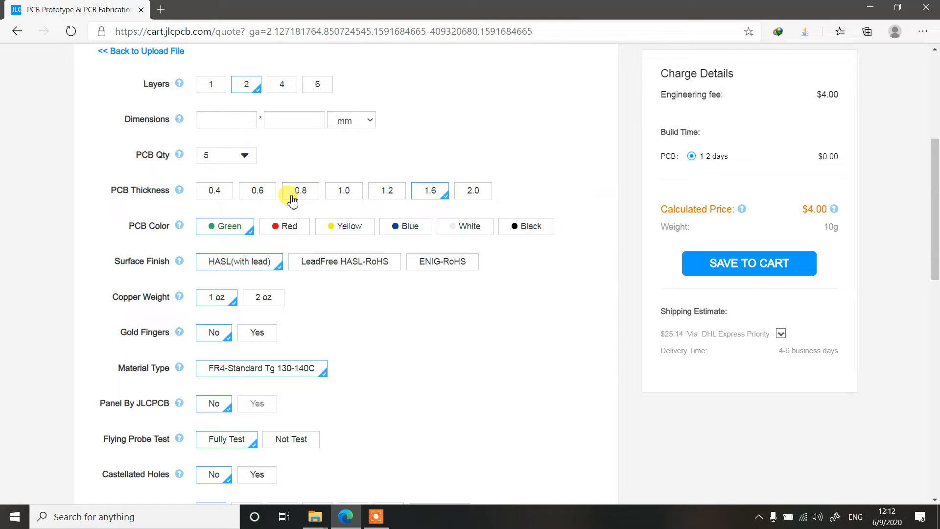
# - Search the web for "pcb red" in a new browser tab and show the image results
pyautogui.moveTo(182, 226)
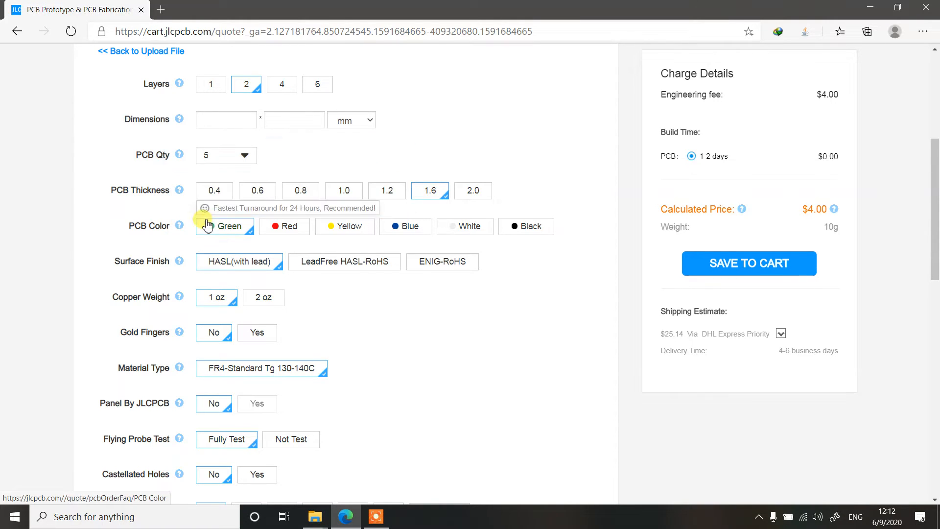
pyautogui.scroll(1, 305, 230)
pyautogui.scroll(2, 305, 230)
pyautogui.scroll(-1, 300, 321)
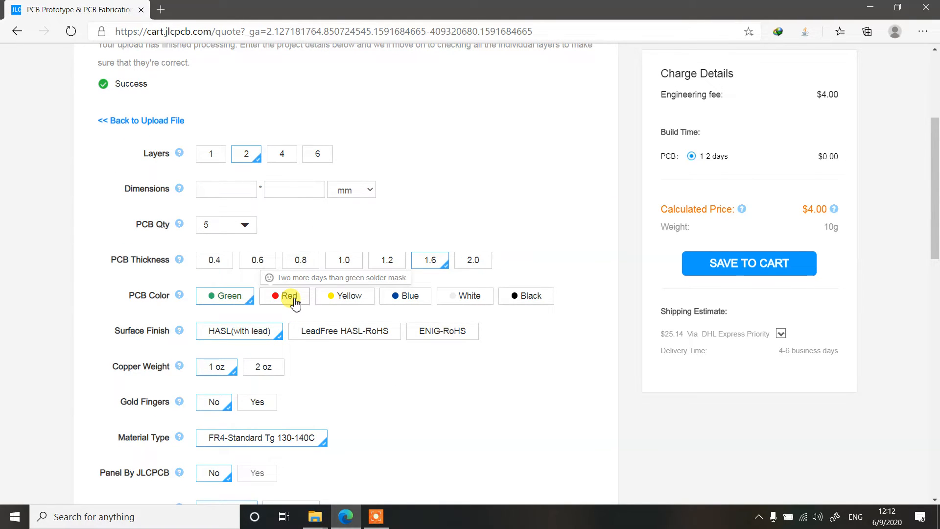
pyautogui.click(161, 9)
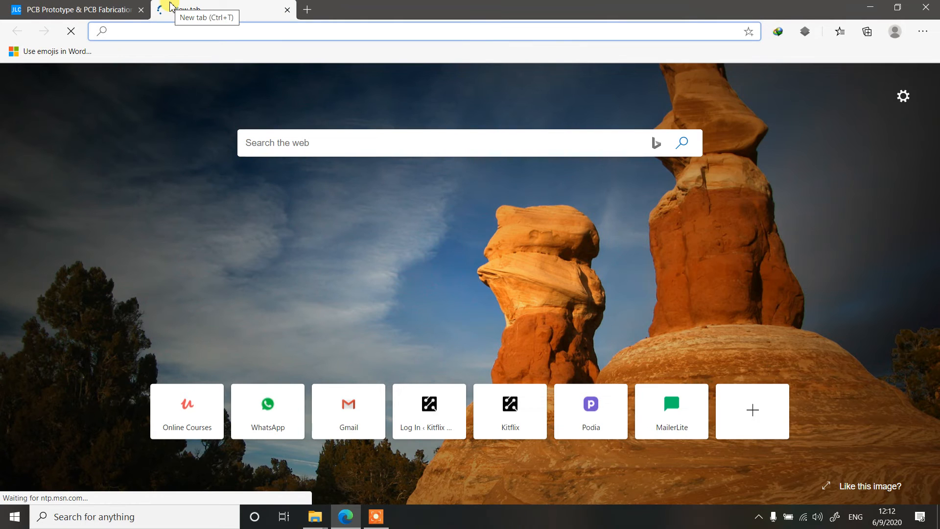
pyautogui.write('pcb red')
pyautogui.press('Return')
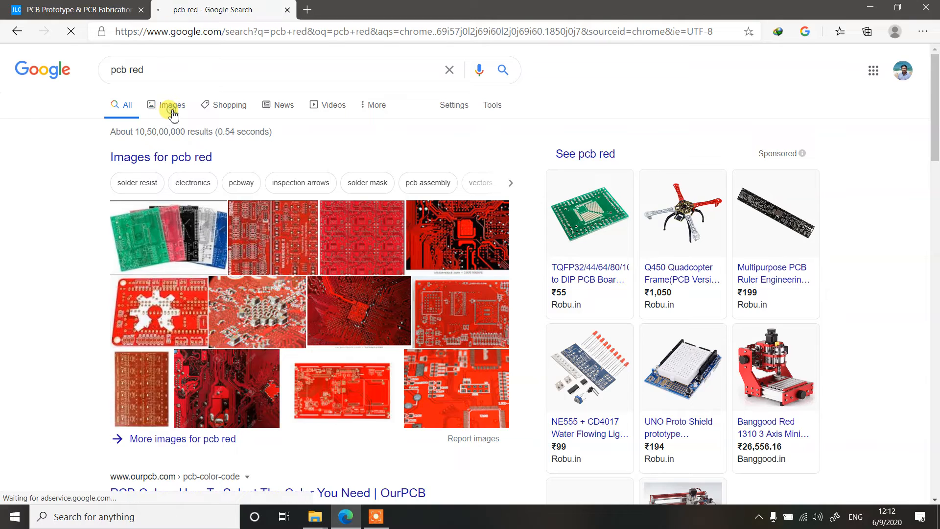
pyautogui.click(172, 111)
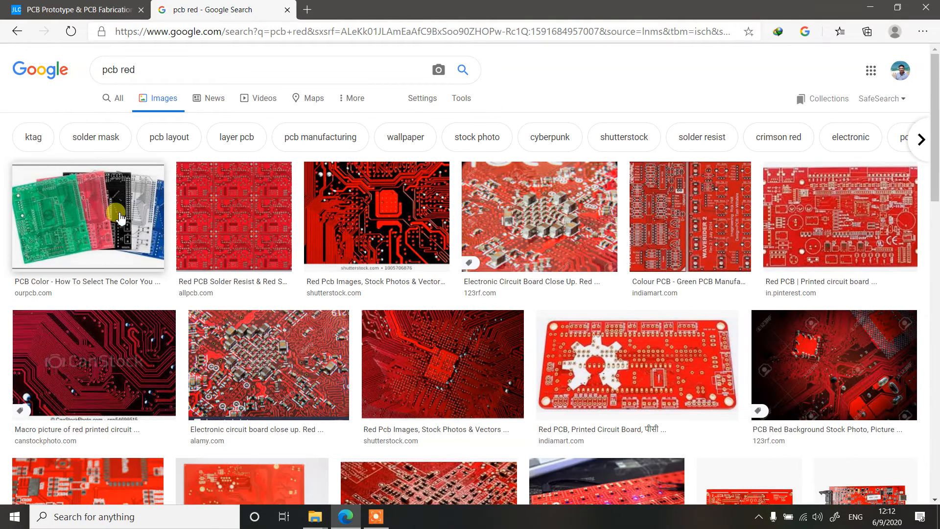
# - Return to the JLCPCB order form, try the Red, Black and Yellow PCB colors, and set the color back to Green
pyautogui.click(95, 5)
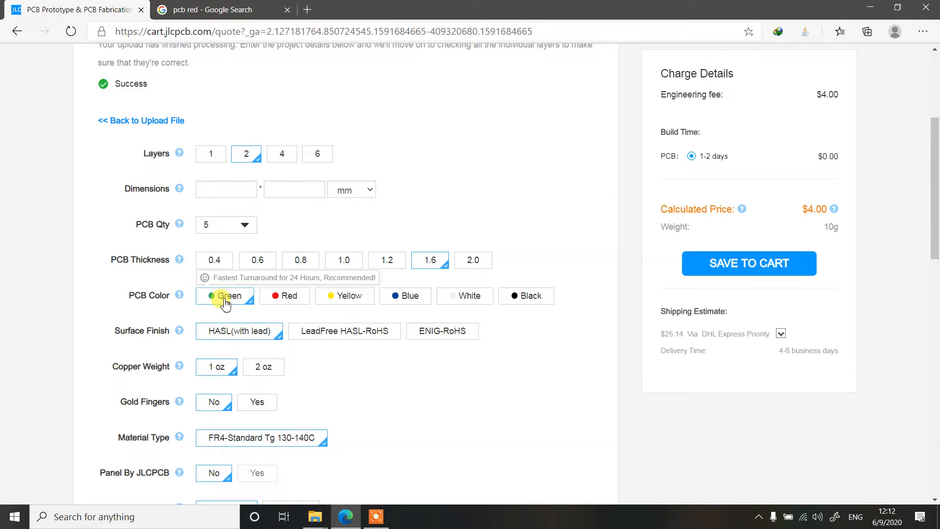
pyautogui.click(291, 300)
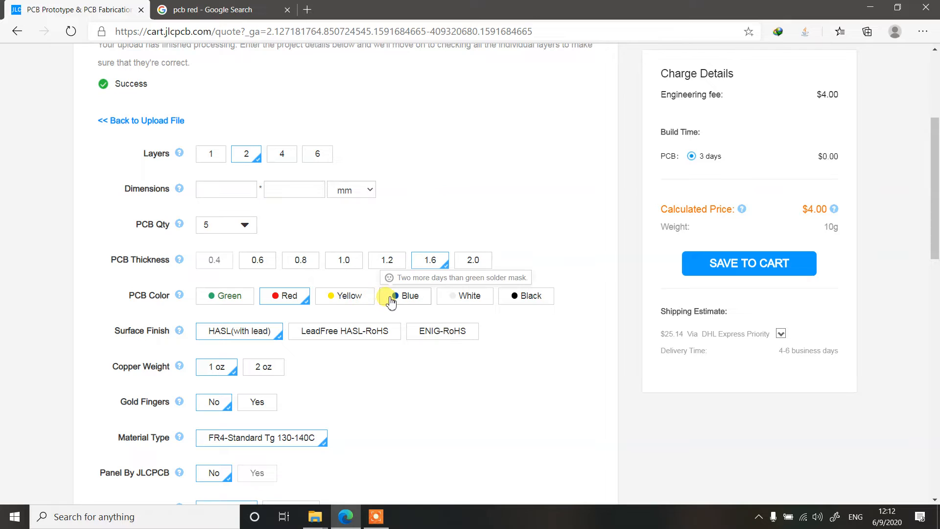
pyautogui.click(518, 300)
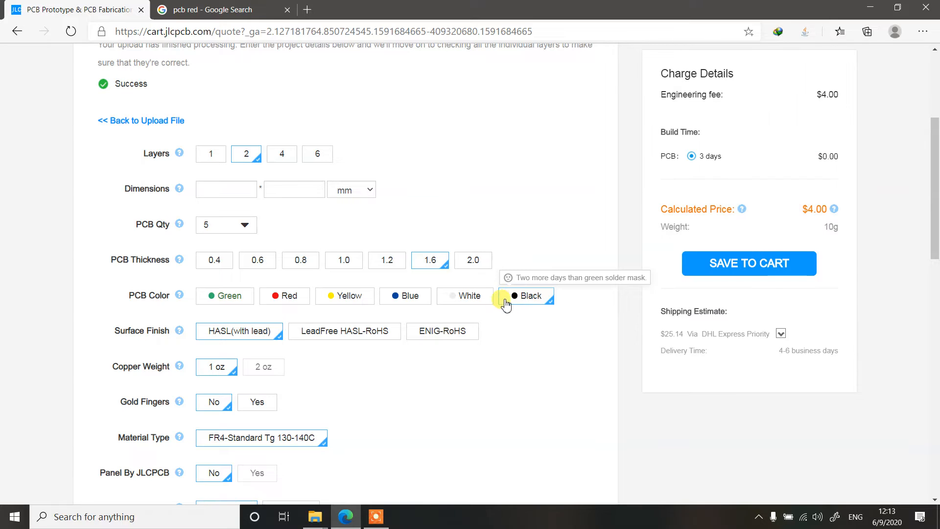
pyautogui.click(350, 297)
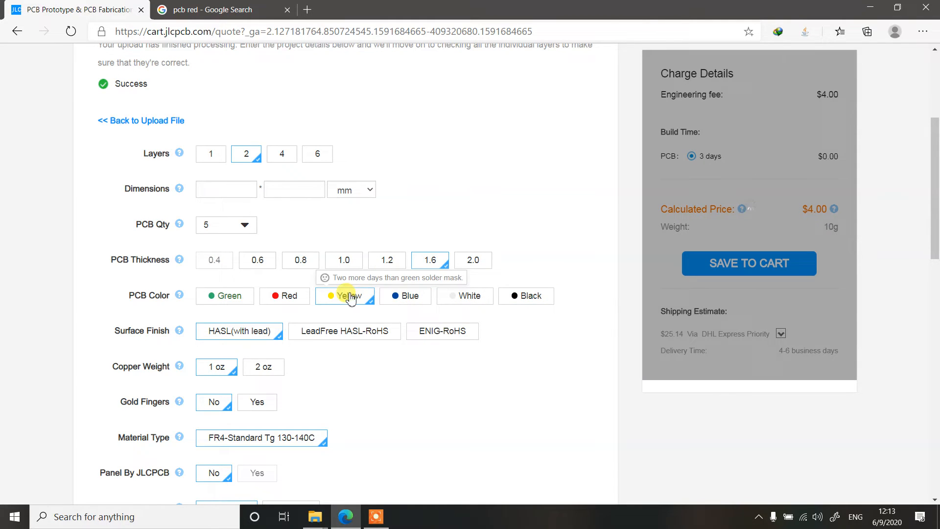
pyautogui.click(275, 297)
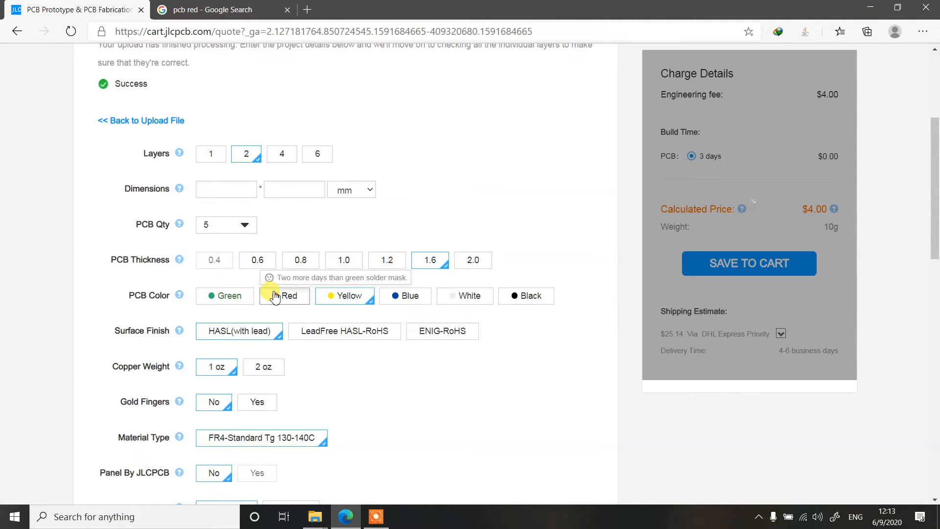
pyautogui.click(237, 303)
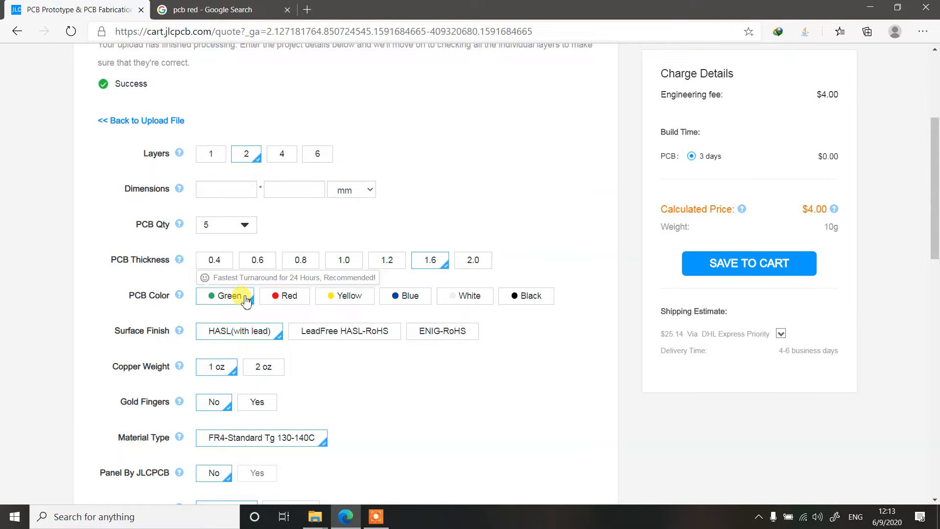
# - Search the web for "ROHS" and highlight what the abbreviation stands for in the web results
pyautogui.scroll(-3, 246, 301)
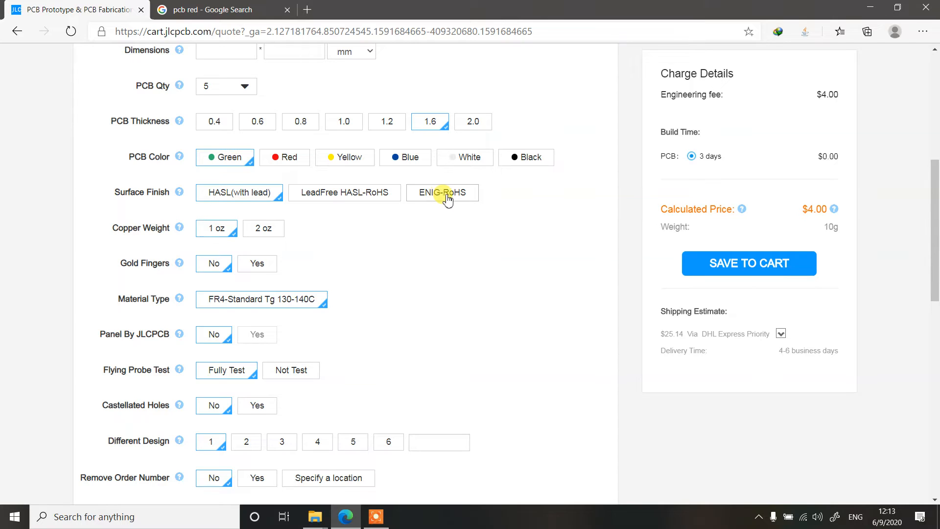
pyautogui.click(247, 7)
pyautogui.click(270, 71)
pyautogui.write('ROh')
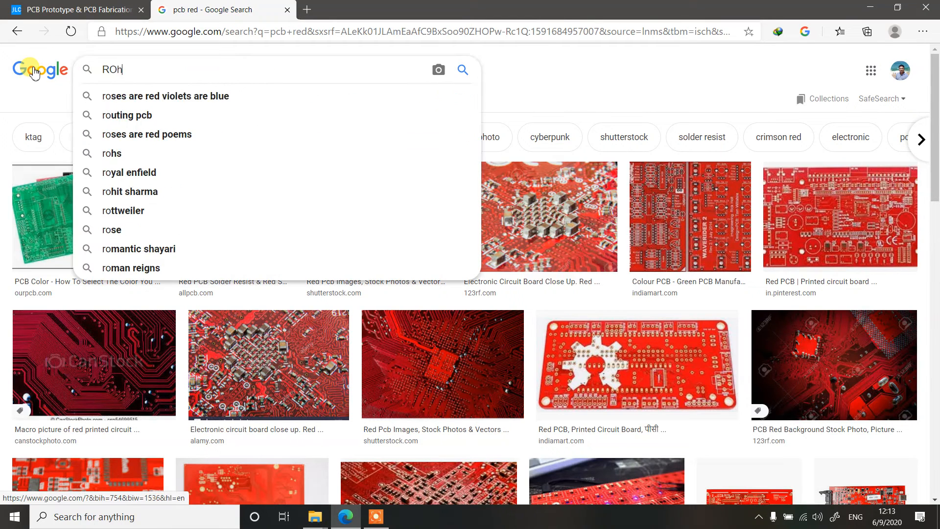
pyautogui.press('BackSpace')
pyautogui.write('HS')
pyautogui.press('Return')
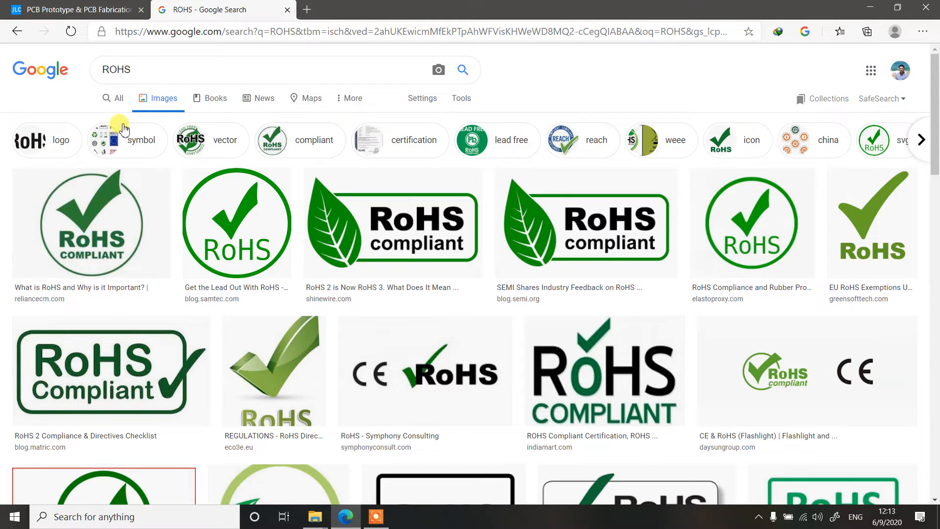
pyautogui.click(120, 98)
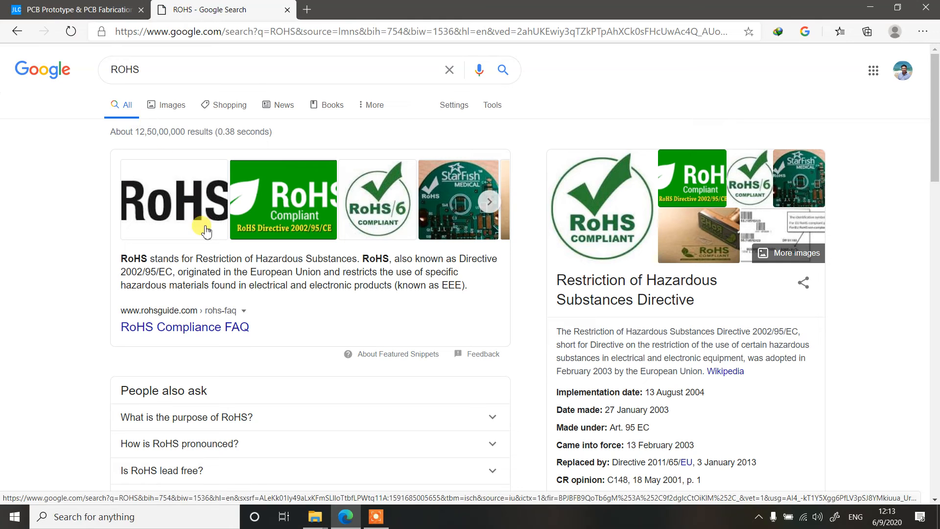
pyautogui.moveTo(196, 258); pyautogui.dragTo(308, 258)
pyautogui.doubleClick(351, 260)
pyautogui.click(237, 269)
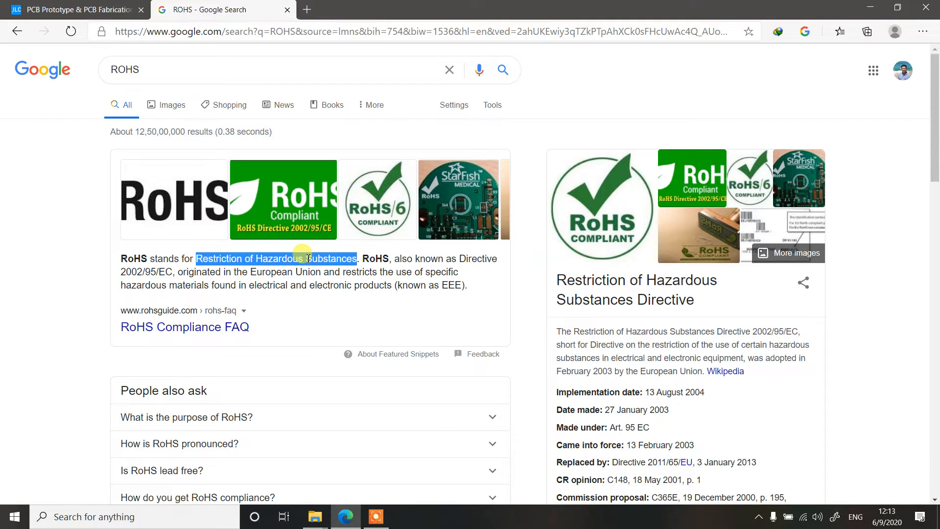
# - Read the Copper Weight help note on the JLCPCB order form and search the web for "1 oz in micron"
pyautogui.click(56, 9)
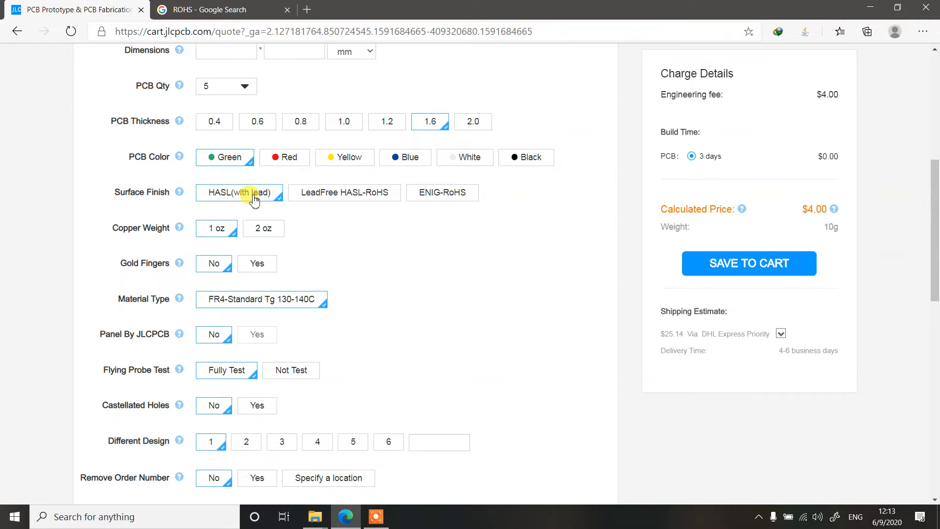
pyautogui.moveTo(177, 234)
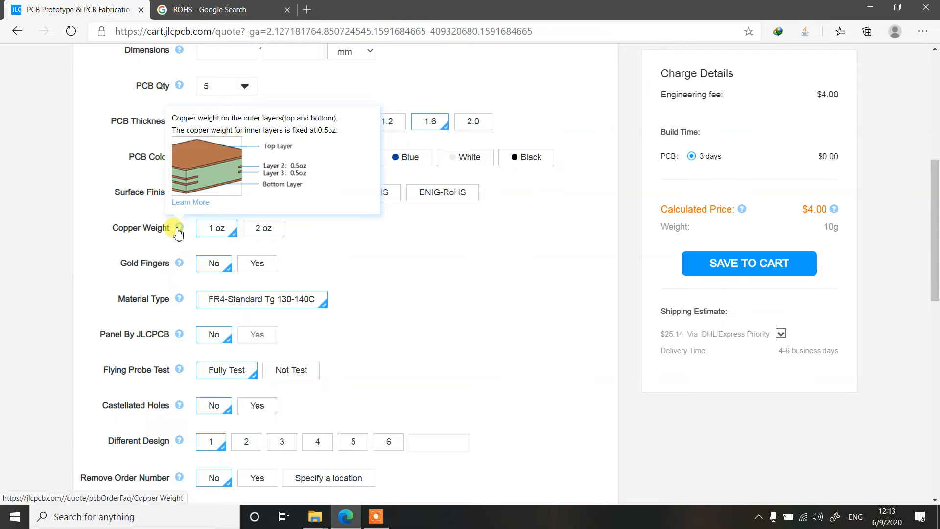
pyautogui.click(234, 12)
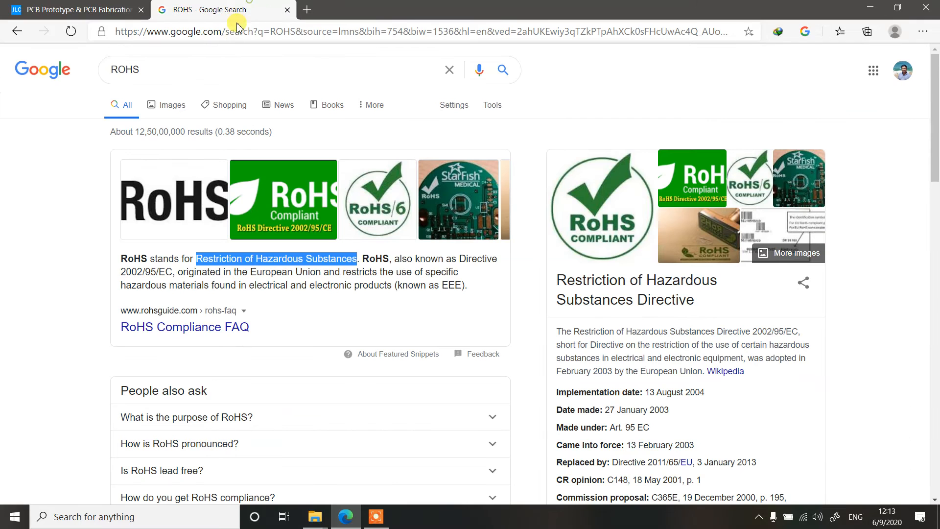
pyautogui.click(225, 73)
pyautogui.write('1')
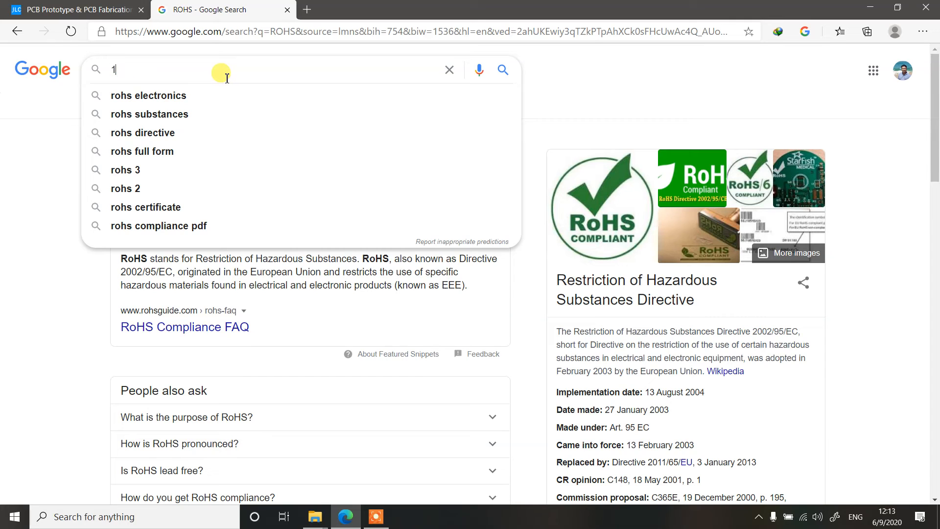
pyautogui.write(' oz in micron')
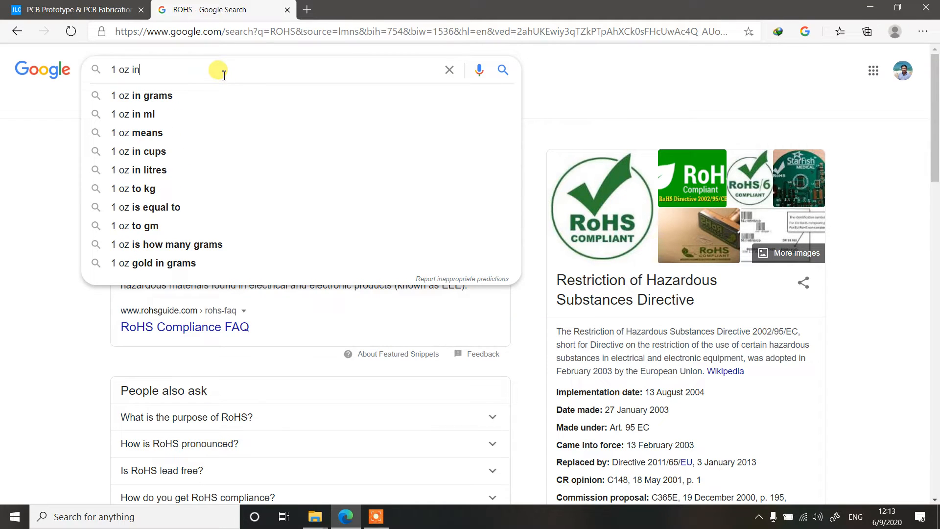
pyautogui.press('Return')
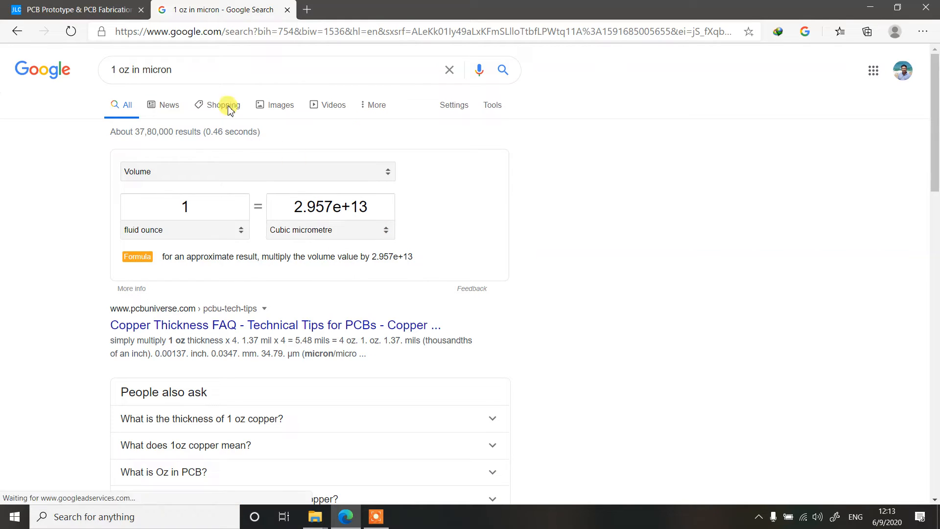
# - Return to the JLCPCB order form and set the copper weight to 2 oz
pyautogui.click(122, 8)
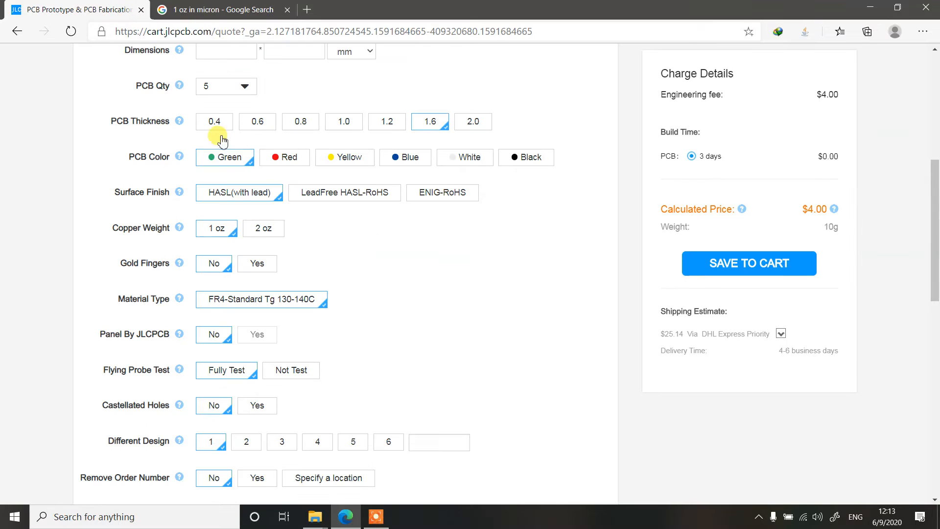
pyautogui.click(261, 228)
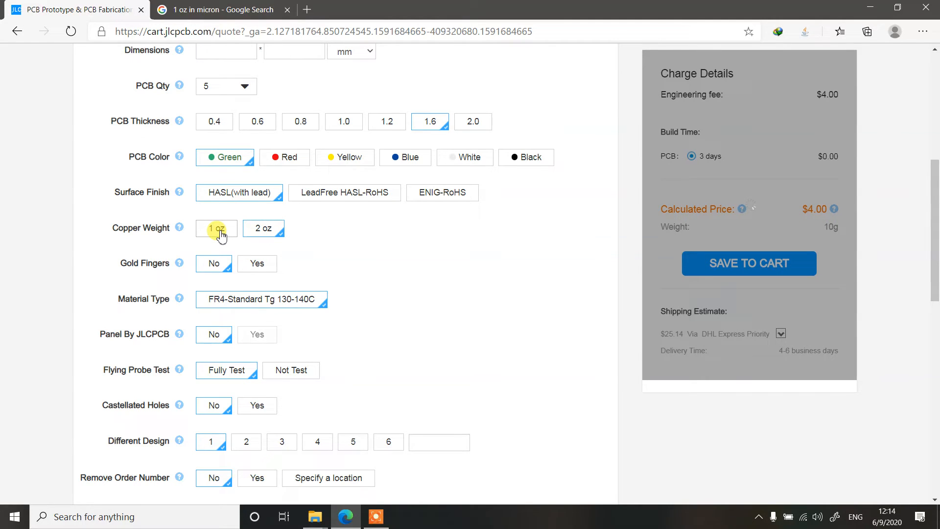
# - Open the pcbpower.com website in the browser tab holding the web search
pyautogui.click(217, 14)
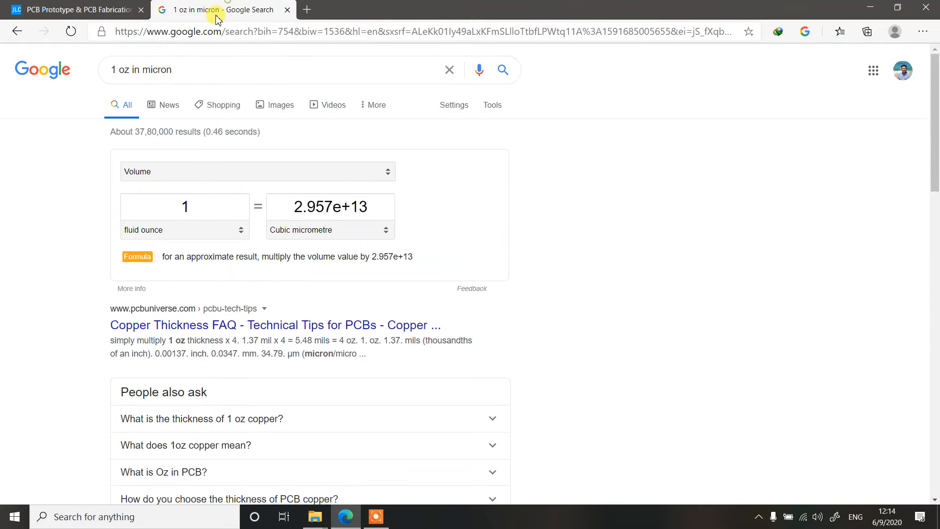
pyautogui.click(218, 31)
pyautogui.write('pcbpower')
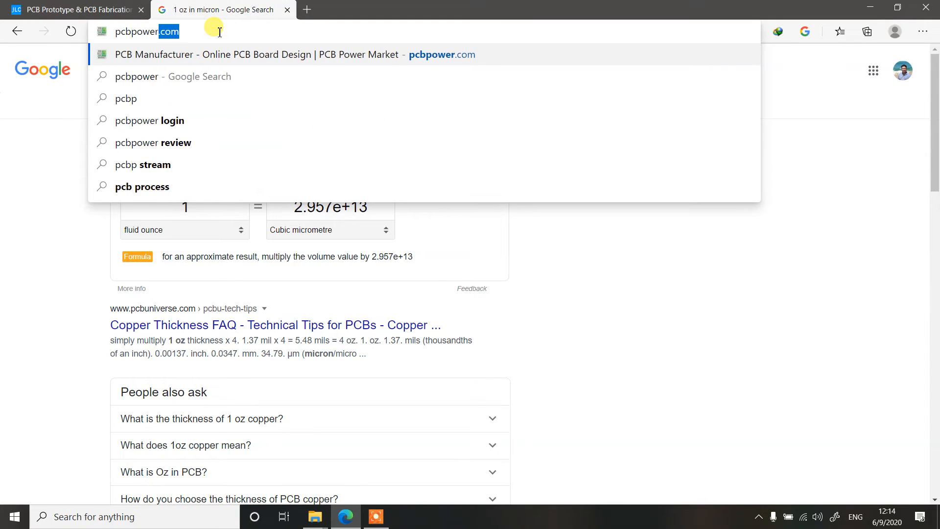
pyautogui.press('Return')
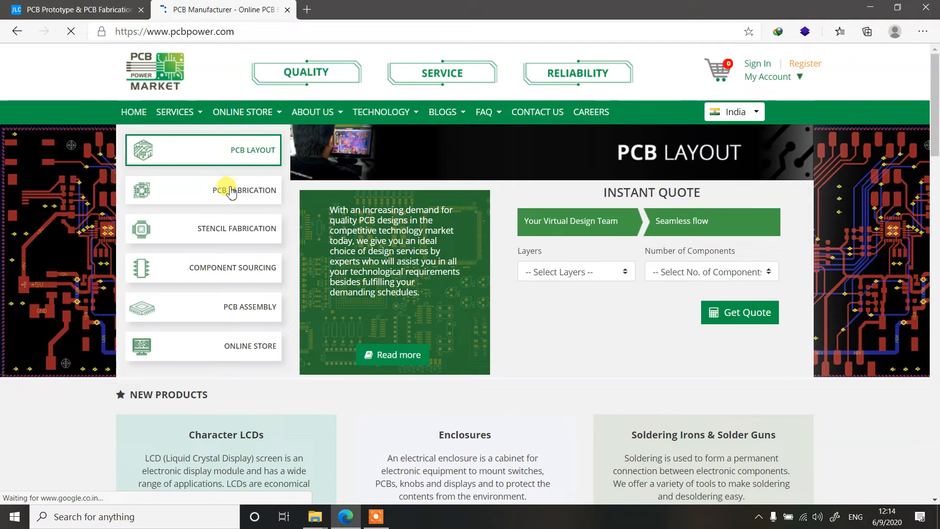
# - Request an instant PCB fabrication quote for a 2-layer board and look through the quote's board options
pyautogui.click(230, 190)
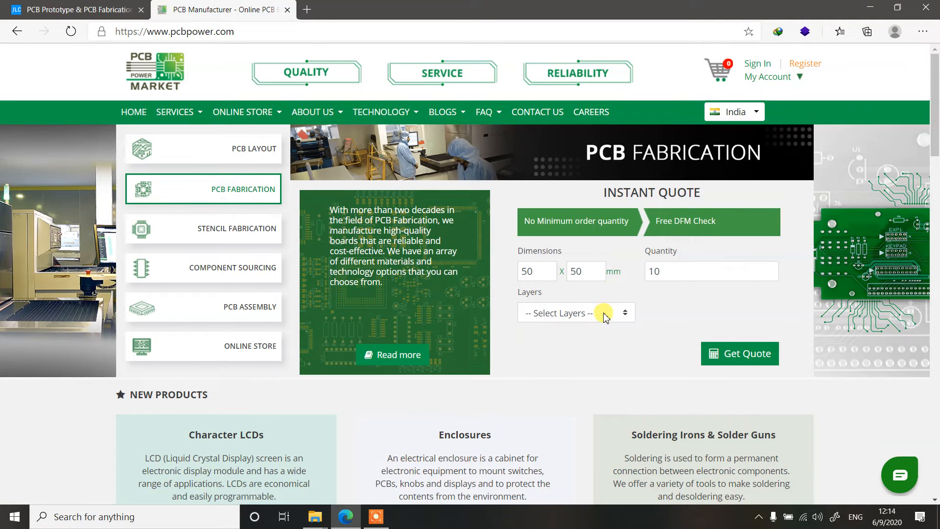
pyautogui.click(573, 314)
pyautogui.click(569, 356)
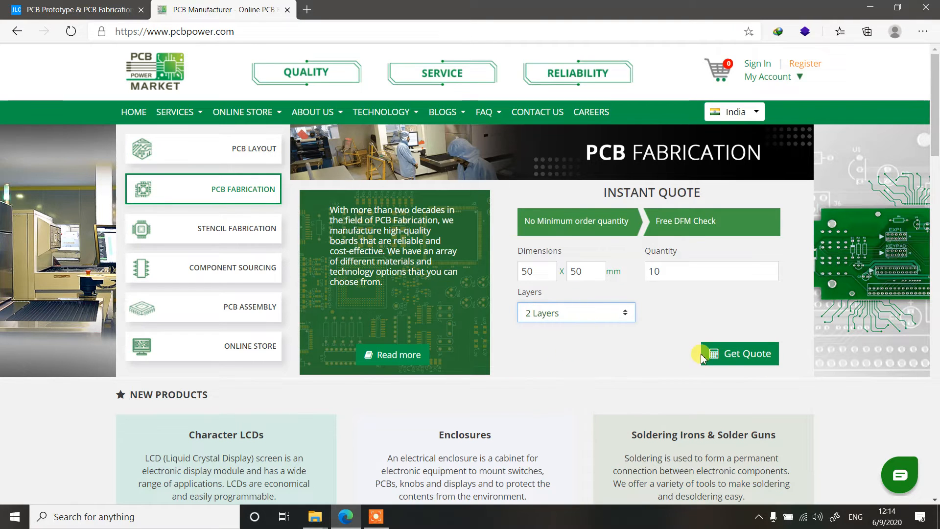
pyautogui.click(765, 353)
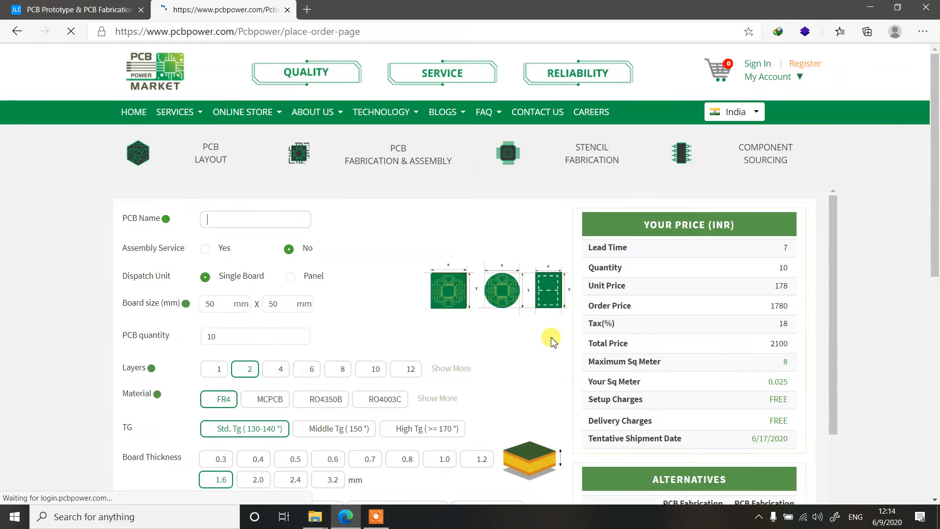
pyautogui.scroll(-3, 493, 356)
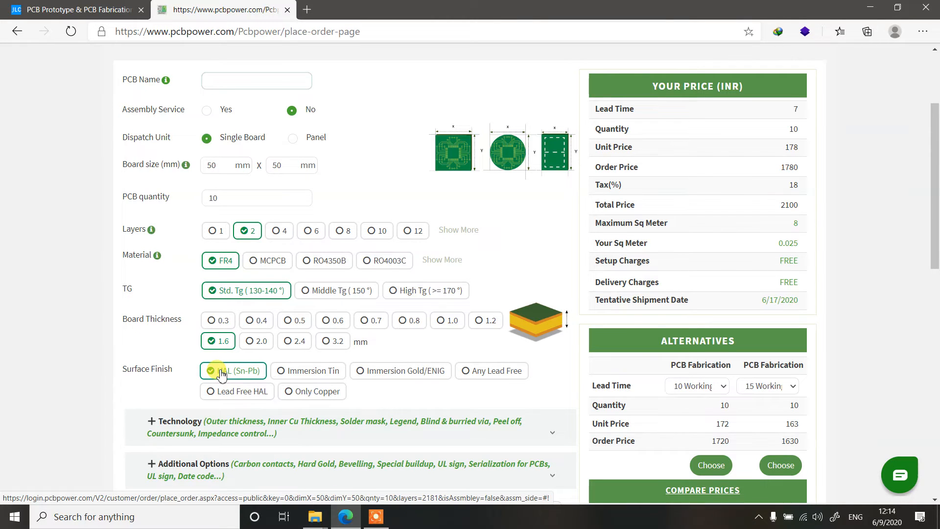
# - Review the board thickness, surface finish and production lead time options on the PCB Power quote form
pyautogui.scroll(-3, 230, 368)
pyautogui.scroll(3, 240, 363)
pyautogui.scroll(-7, 211, 261)
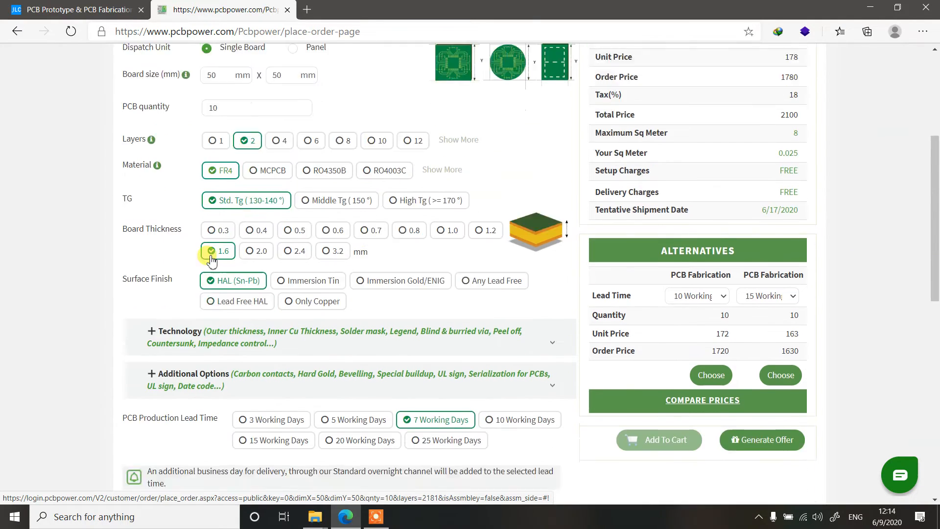
pyautogui.scroll(6, 209, 258)
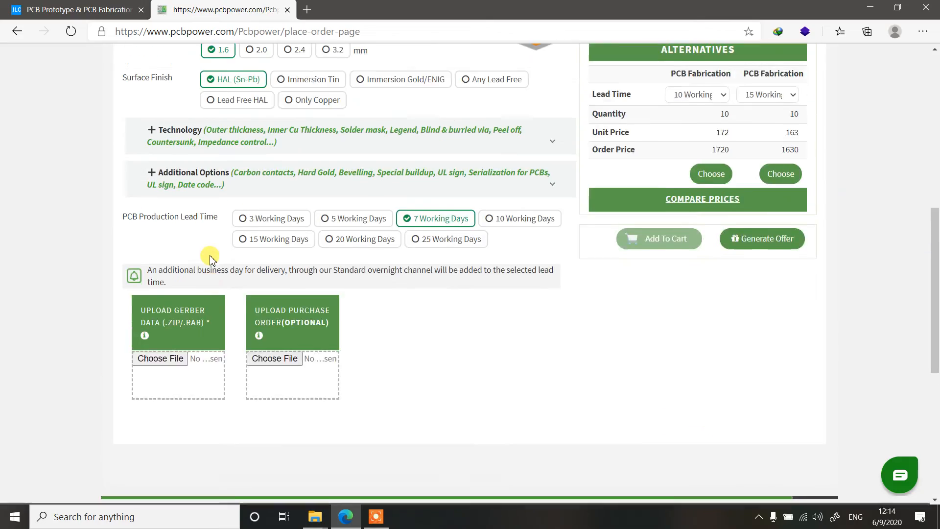
# - Open Notepad, maximize its window and write "color mask" as the first line of the specification notes
pyautogui.click(4, 522)
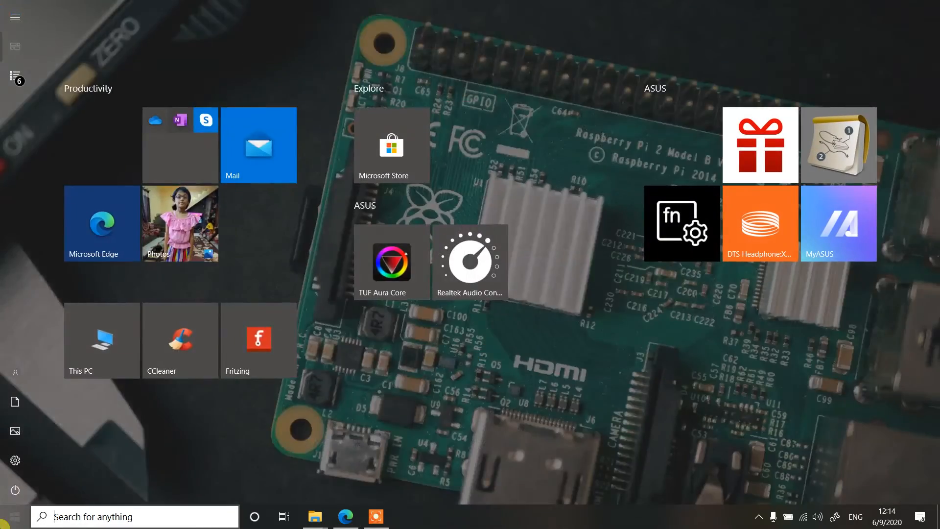
pyautogui.write('notepad')
pyautogui.press('Return')
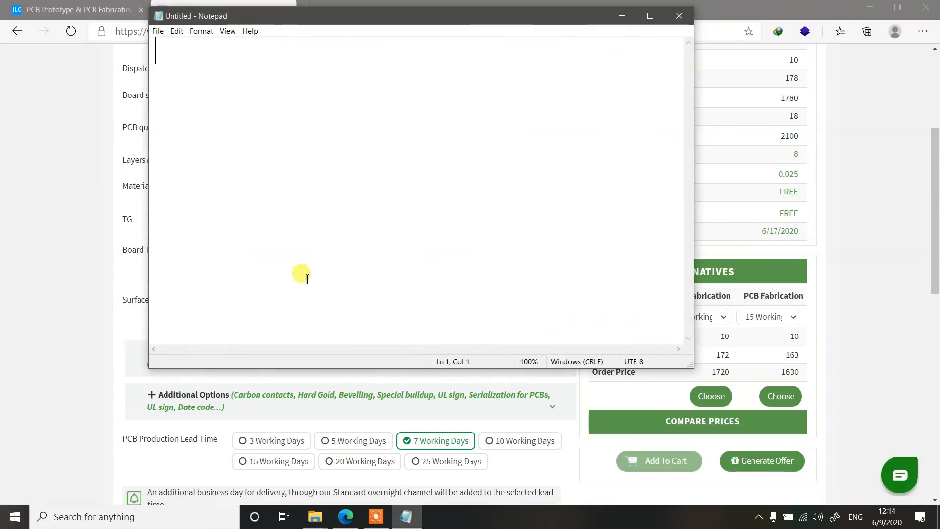
pyautogui.click(415, 9)
pyautogui.hotkey('alt', 'Tab')
pyautogui.doubleClick(380, 23)
pyautogui.write('color ')
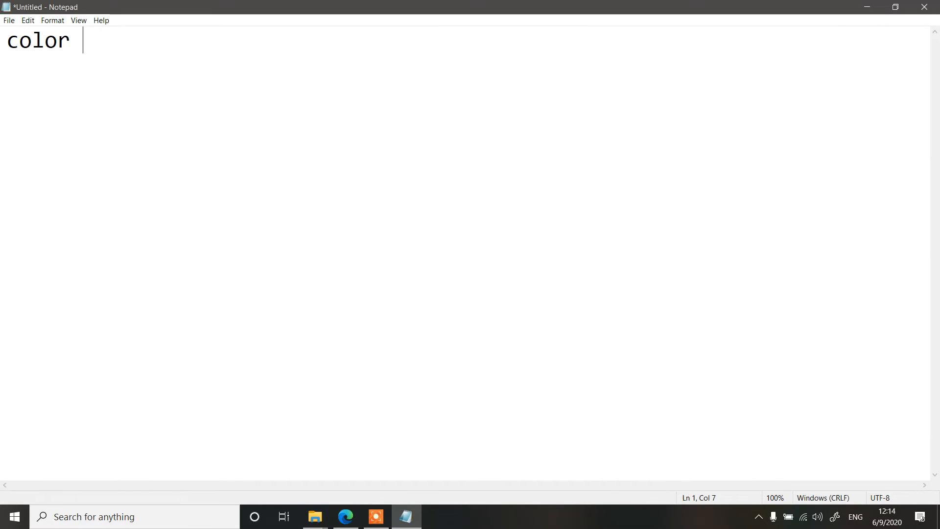
pyautogui.write('mask')
pyautogui.press('Return')
# - Add the lines "board thickness : 1.6mm" and "copper thickness : 35micron ----> 70 micon" to the notes
pyautogui.write('b')
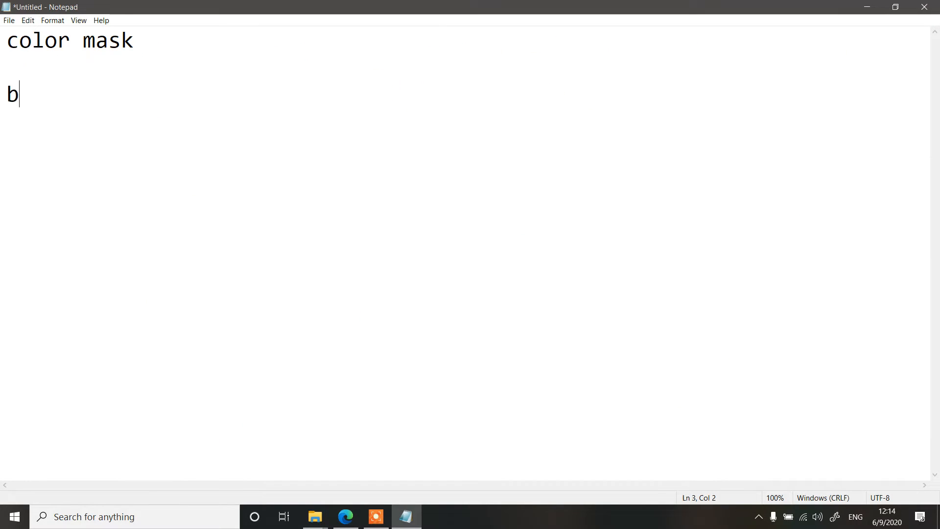
pyautogui.write('oard thickness')
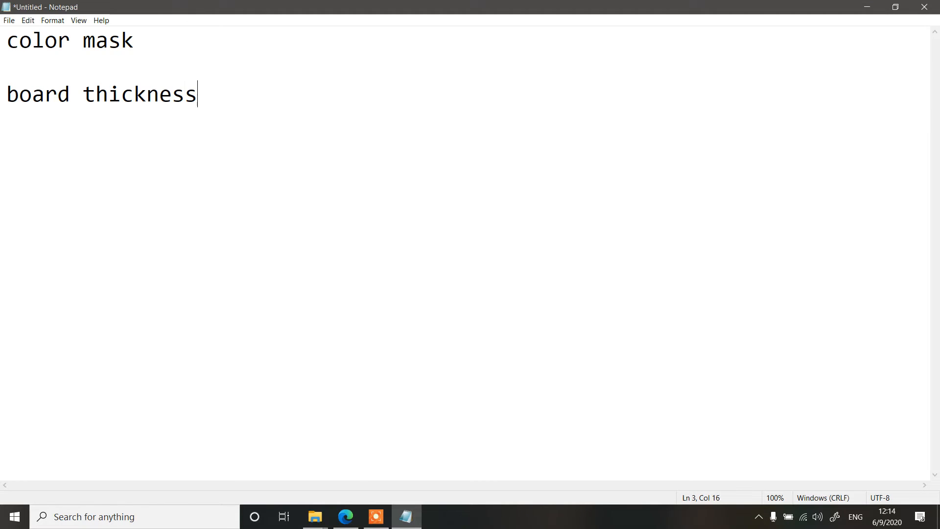
pyautogui.write(' : 1.6mm  co')
pyautogui.write('pper thickness : ')
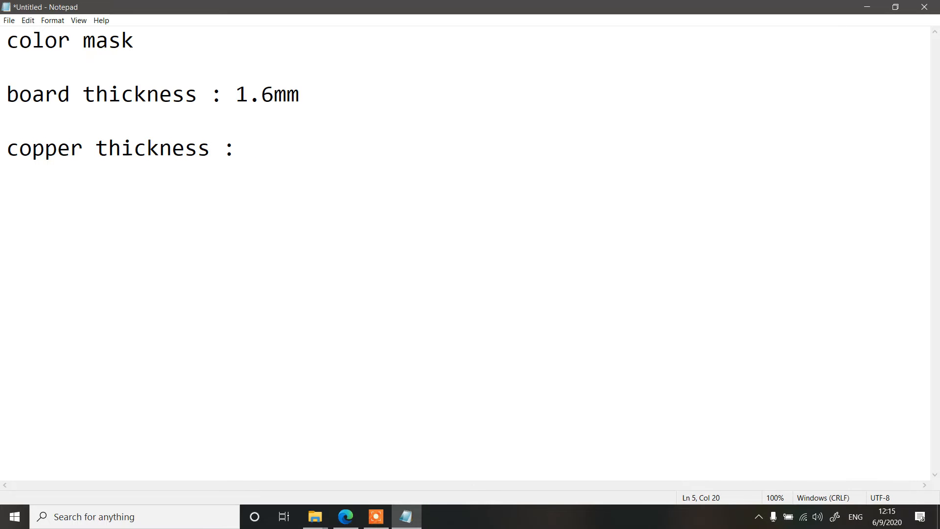
pyautogui.write('35micron ---->')
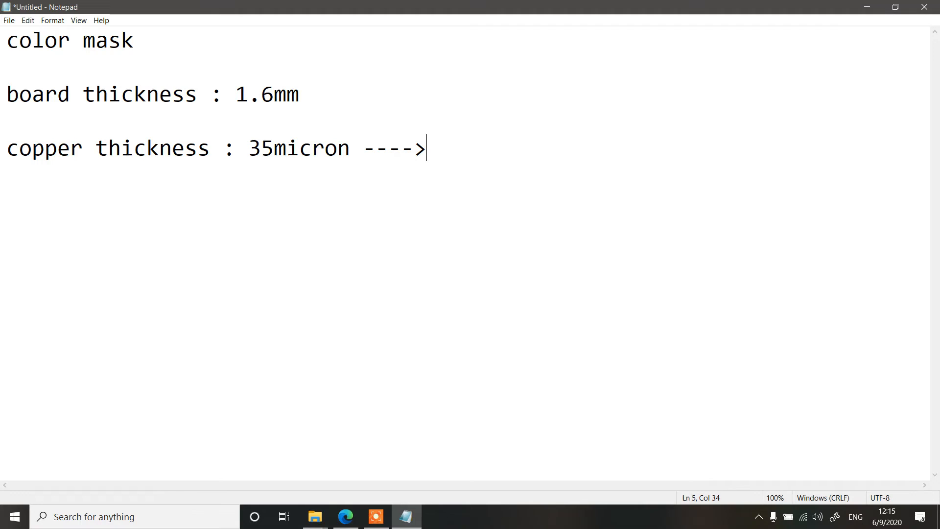
pyautogui.write('70 micon')
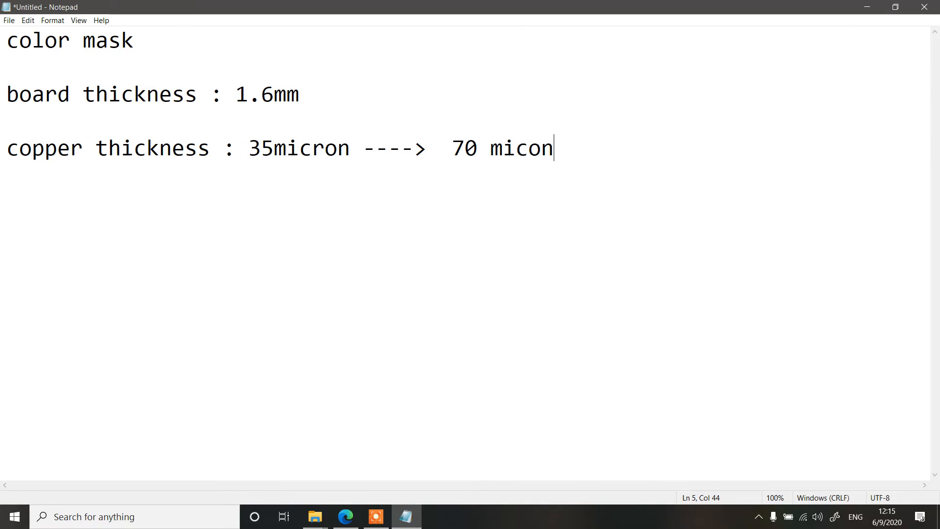
# - Switch to the browser and compare the PCB Power quote's board options with the JLCPCB order form's options
pyautogui.hotkey('alt', 'Tab')
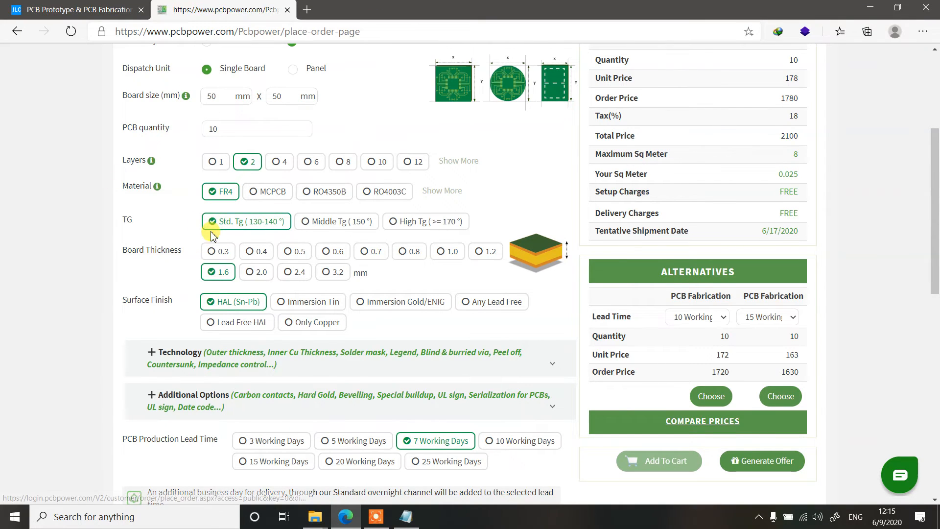
pyautogui.scroll(1, 218, 247)
pyautogui.scroll(1, 218, 246)
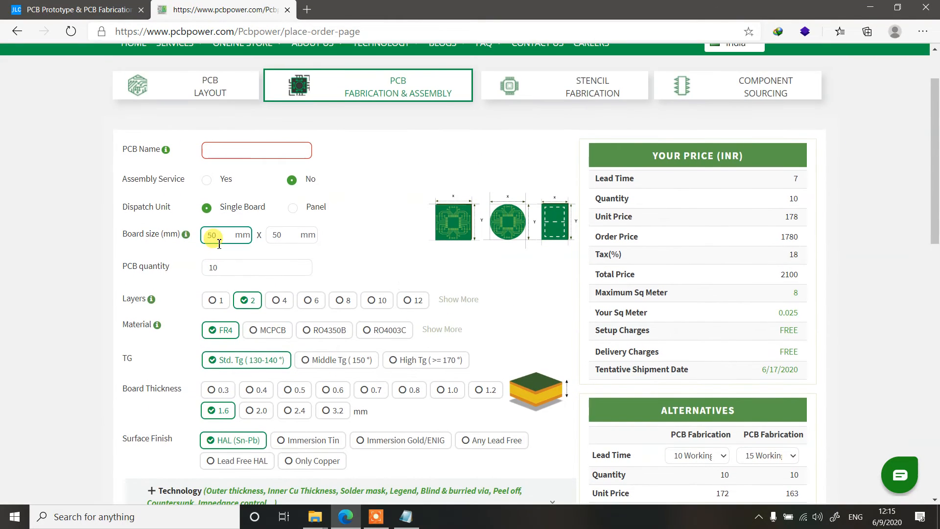
pyautogui.scroll(-1, 219, 243)
pyautogui.scroll(-3, 300, 294)
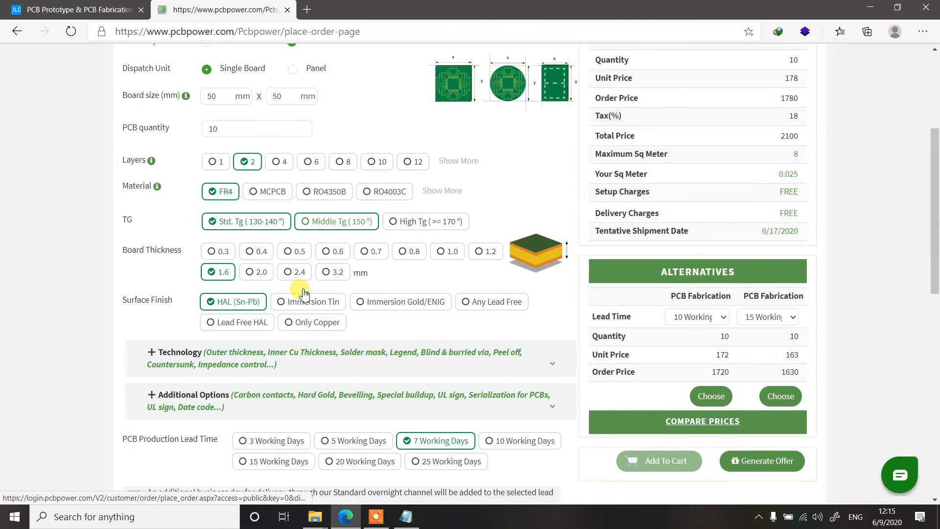
pyautogui.scroll(1, 303, 293)
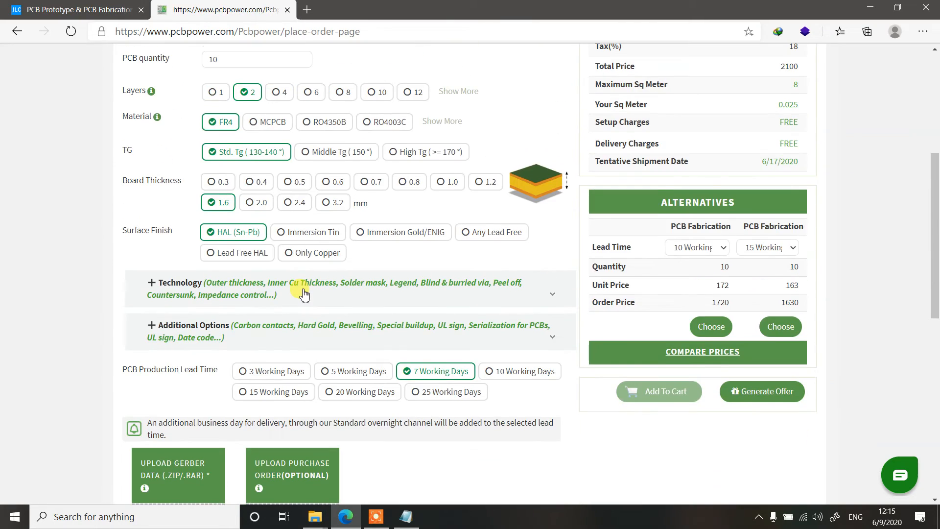
pyautogui.click(116, 5)
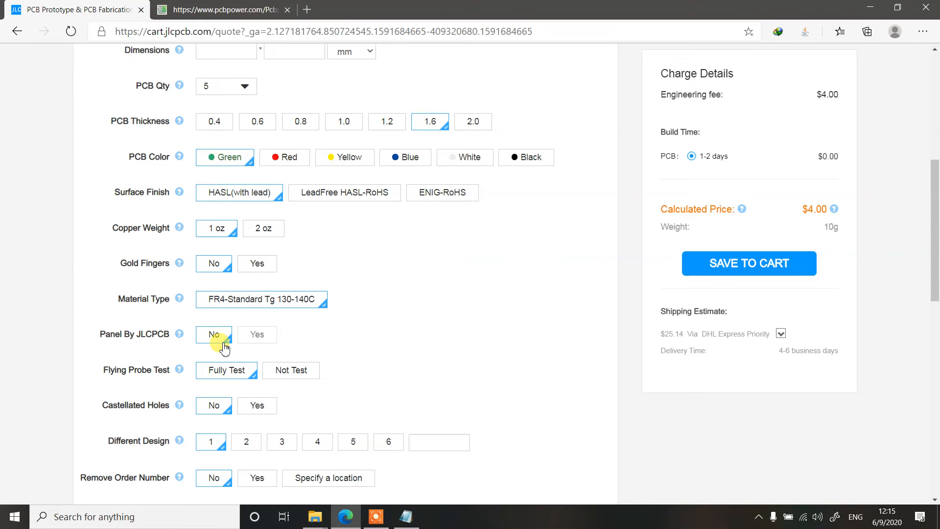
# - Search the web for "panelized pcb" in a new browser tab and view the EEWeb and Altium example images
pyautogui.click(241, 7)
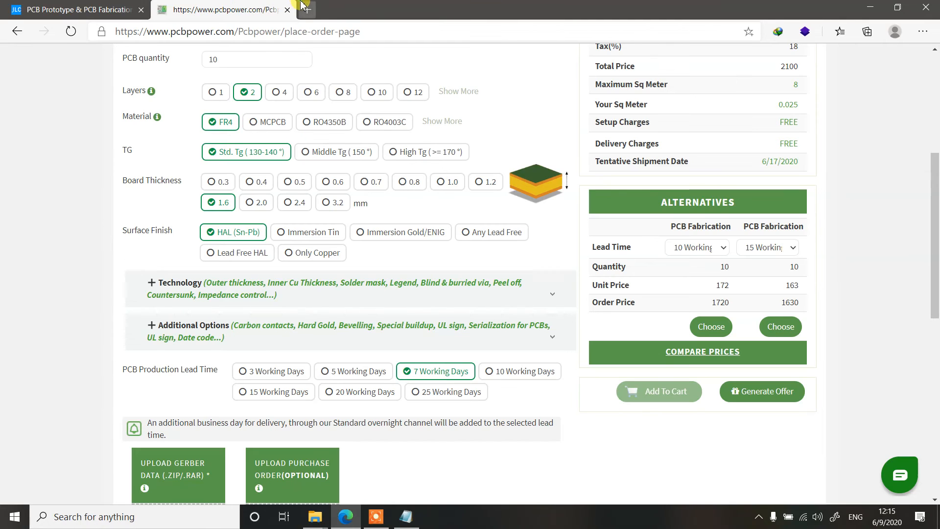
pyautogui.click(302, 6)
pyautogui.write('panelize')
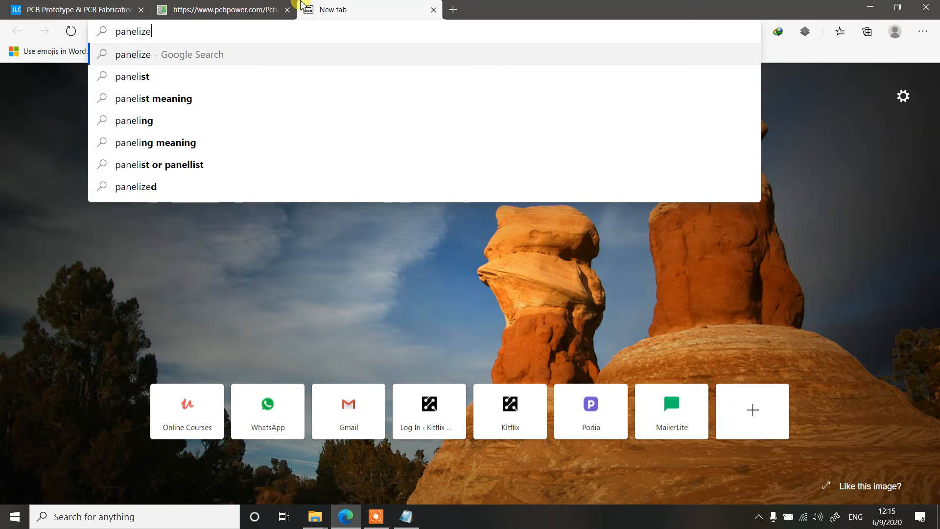
pyautogui.write('d pcb')
pyautogui.press('Return')
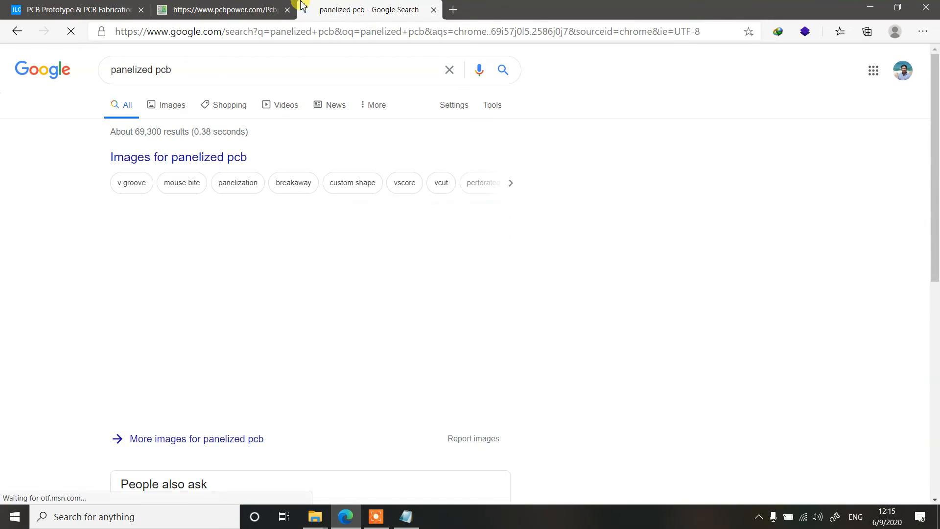
pyautogui.click(173, 224)
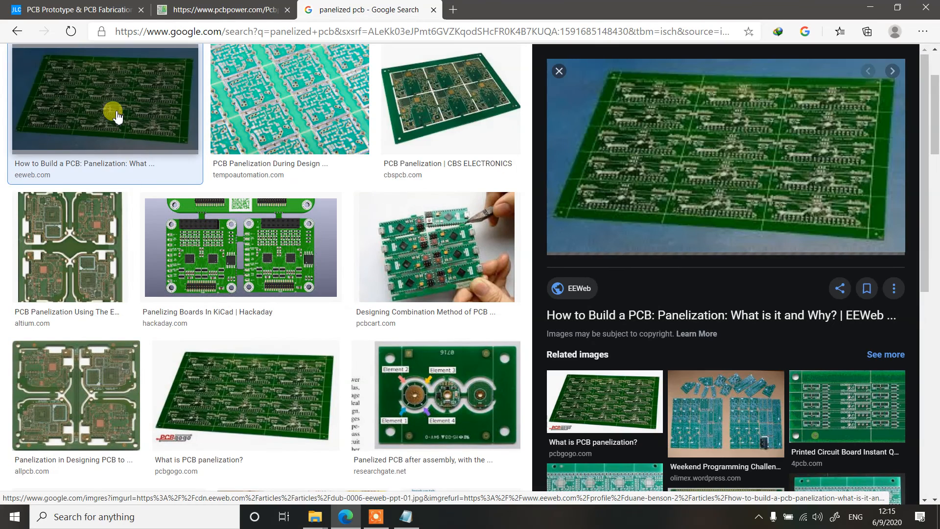
pyautogui.click(75, 241)
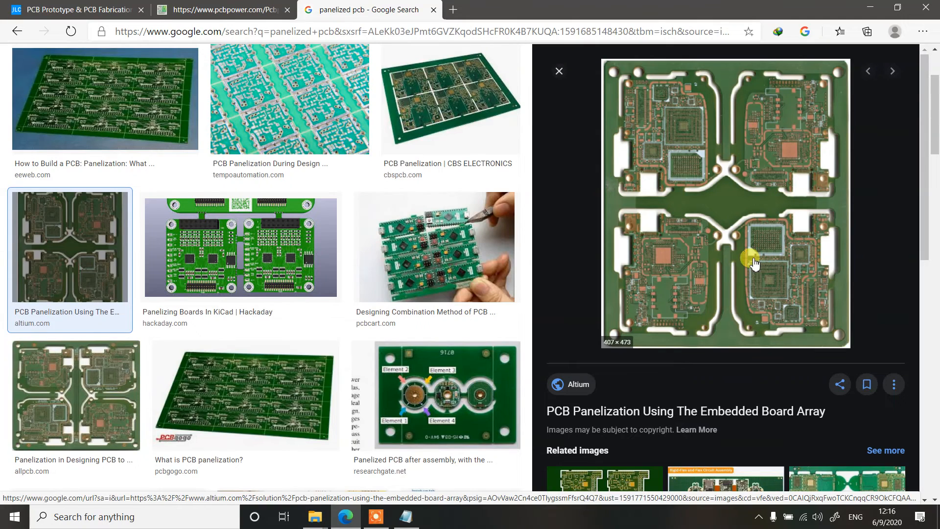
# - Return to the JLCPCB order form and examine the options from Gold Fingers to Remove Order Number
pyautogui.click(84, 7)
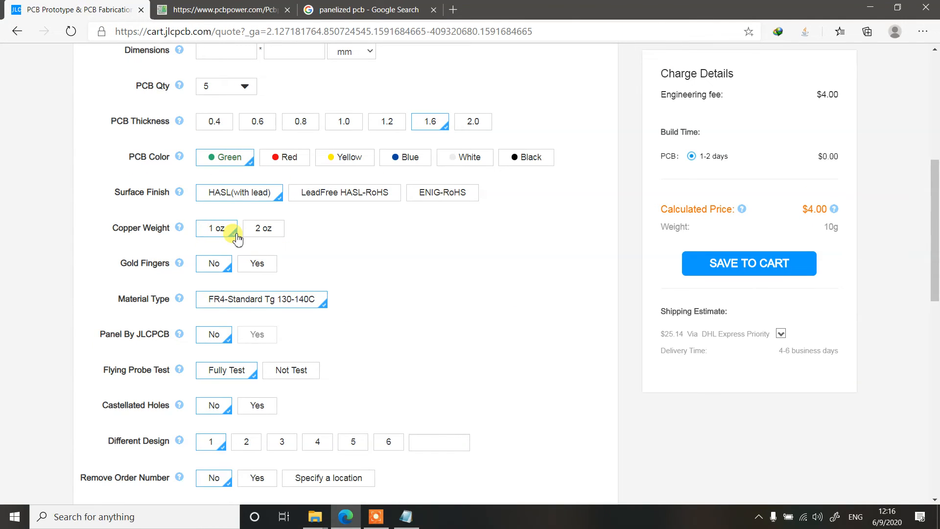
pyautogui.moveTo(179, 263)
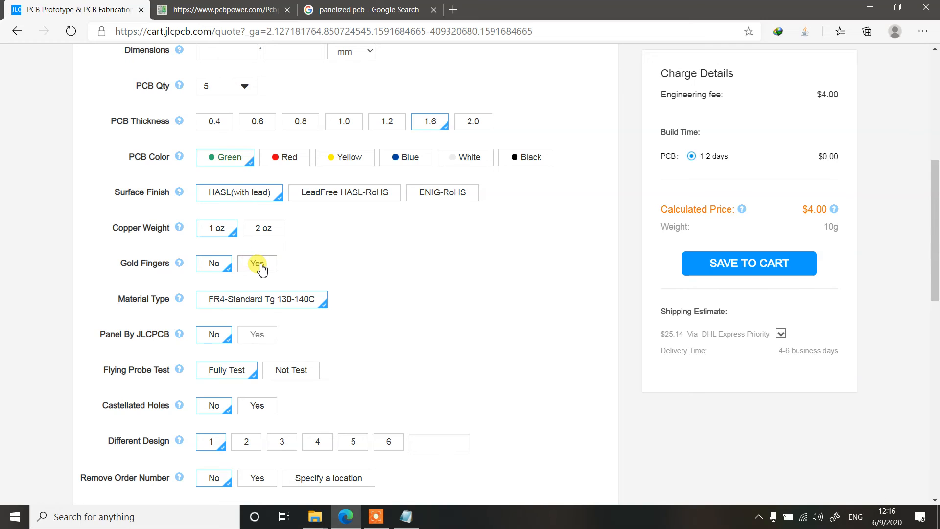
pyautogui.scroll(-1, 200, 271)
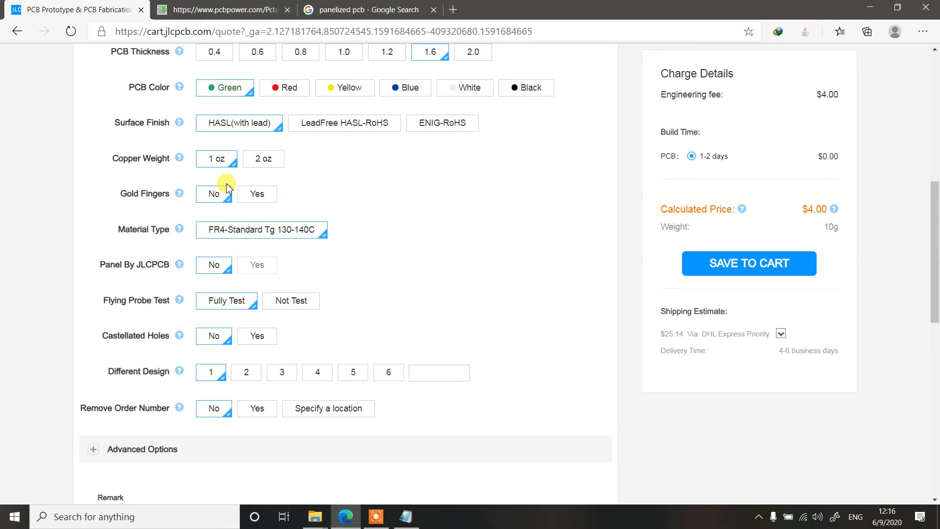
pyautogui.scroll(-1, 214, 360)
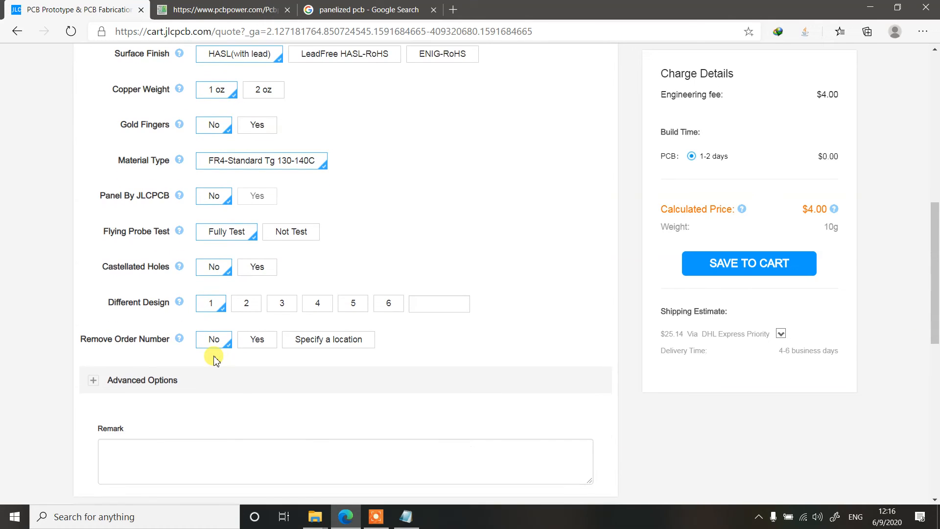
pyautogui.scroll(4, 214, 359)
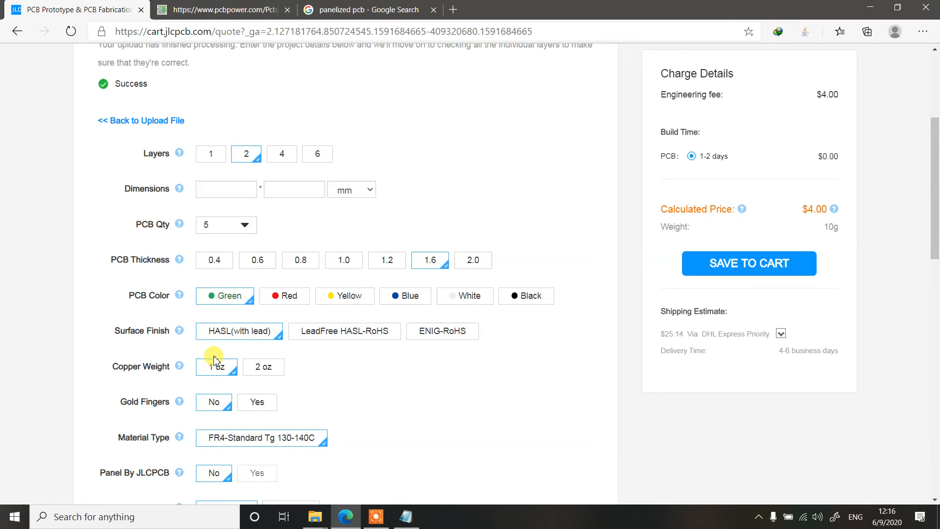
# - Switch to Notepad and add the line "finish : HASL / RoHS" below the copper thickness
pyautogui.click(406, 517)
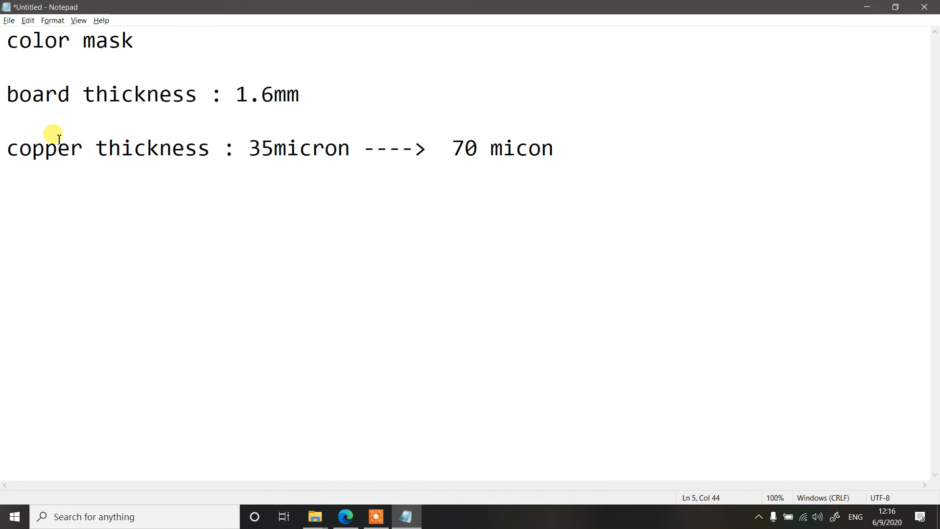
pyautogui.press('Return')
pyautogui.press('Return')
pyautogui.write('finish : HAL')
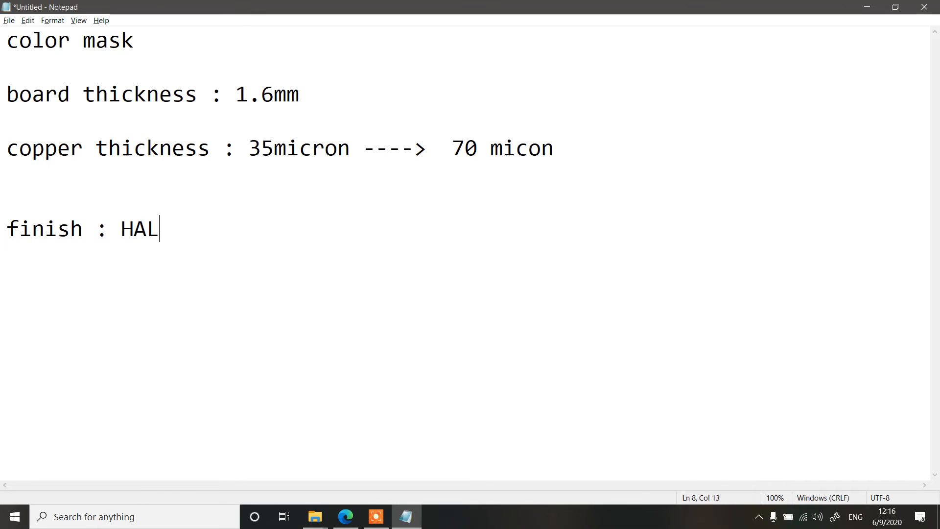
pyautogui.press('BackSpace')
pyautogui.write('SL / RoHS')
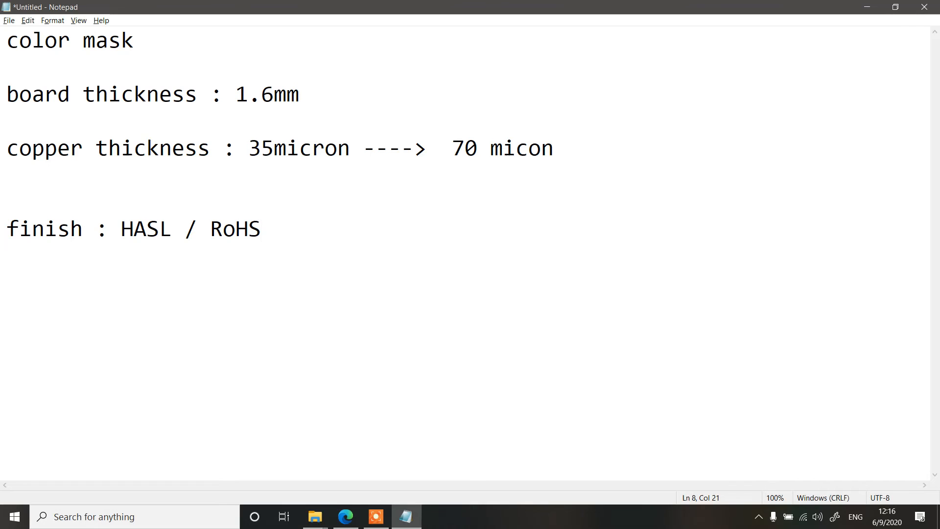
pyautogui.doubleClick(239, 230)
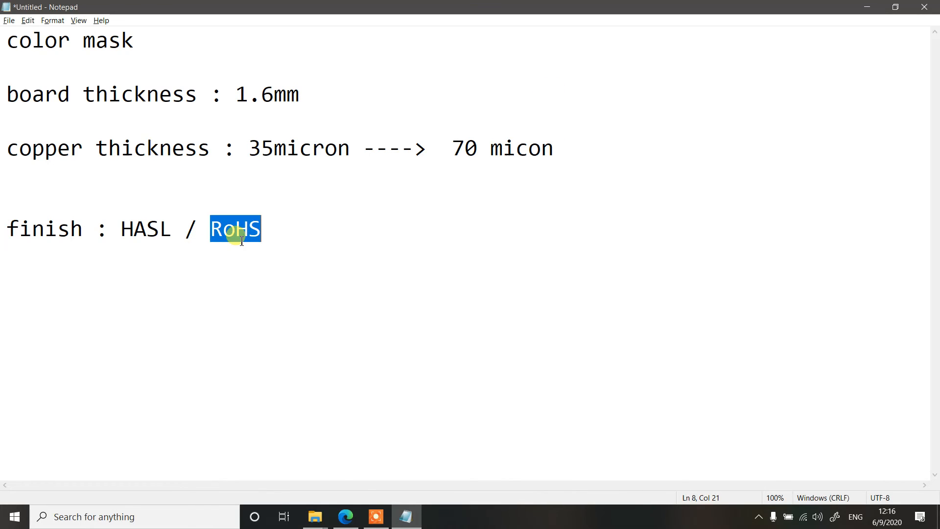
pyautogui.doubleClick(148, 234)
pyautogui.doubleClick(247, 229)
pyautogui.click(309, 222)
# - Add the line "panelized mode : NO" below the finish line in the notes
pyautogui.press('Return')
pyautogui.press('Return')
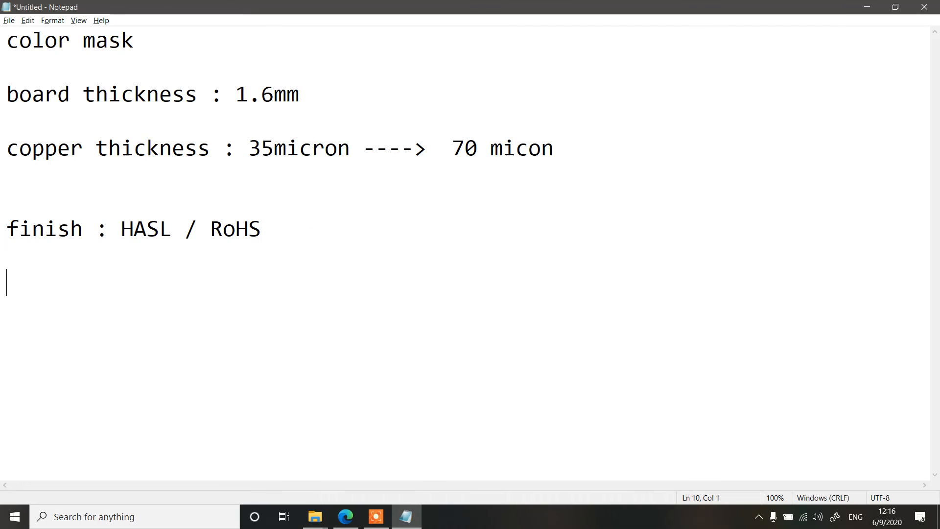
pyautogui.write('panelized mod')
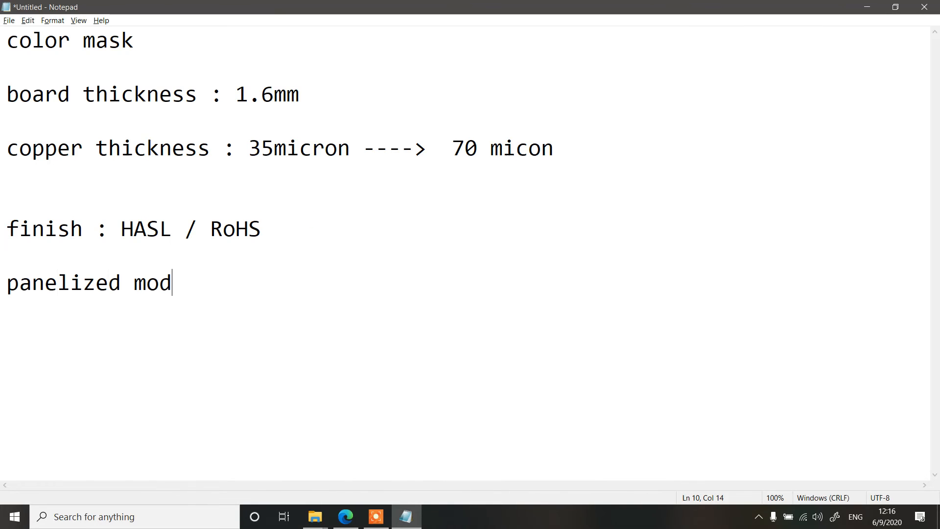
pyautogui.write('e : NA')
pyautogui.press('BackSpace')
pyautogui.write('O')
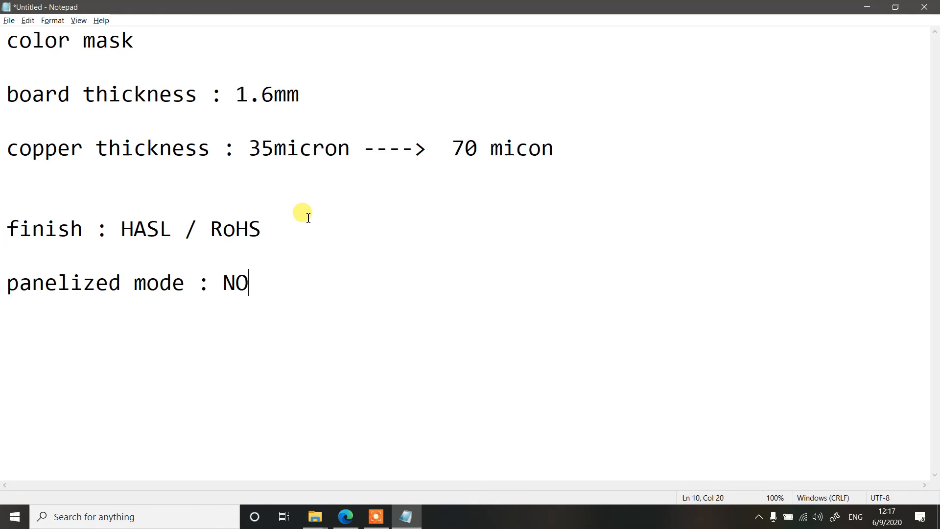
# - Return to the JLCPCB order form in the browser and look over its board options again
pyautogui.hotkey('alt', 'Tab')
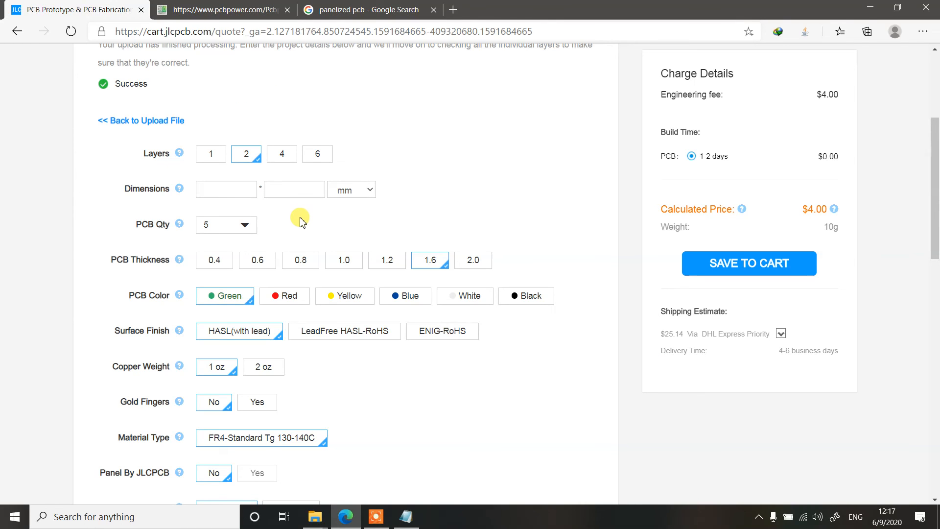
pyautogui.scroll(-2, 292, 222)
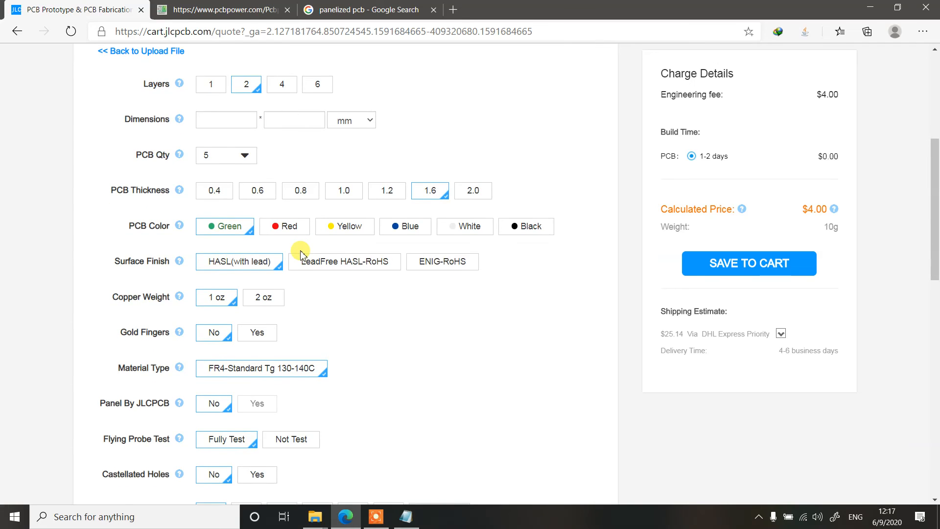
pyautogui.scroll(5, 296, 247)
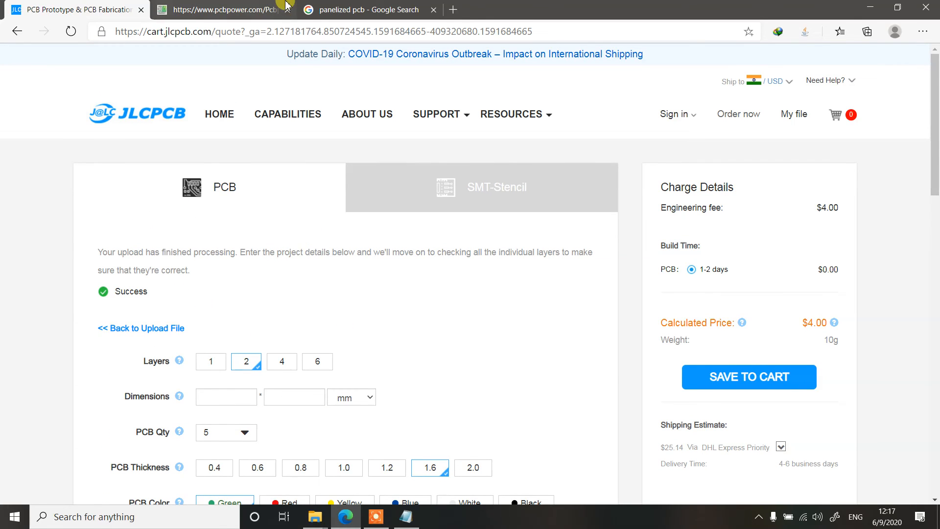
# - Look over the JLCPCB board options once more and switch to the PCB Power order page
pyautogui.scroll(-4, 325, 275)
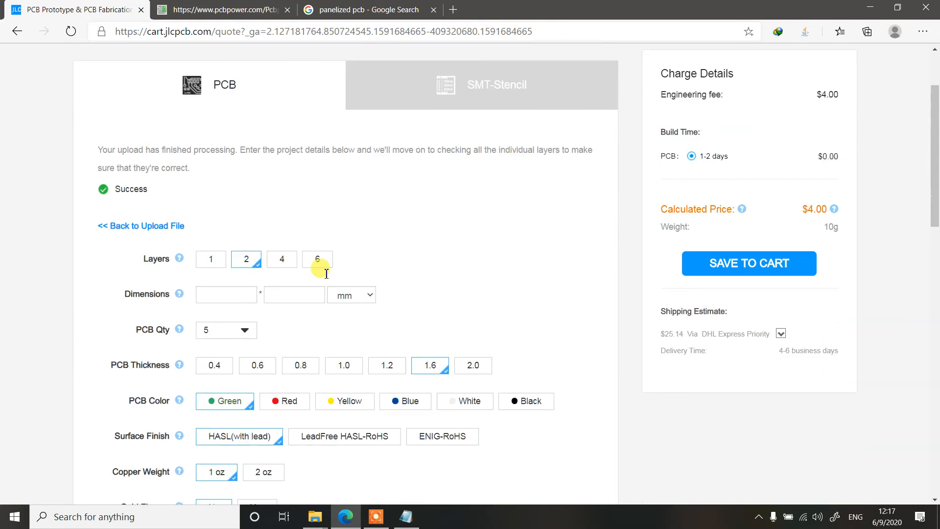
pyautogui.click(247, 8)
pyautogui.scroll(3, 313, 248)
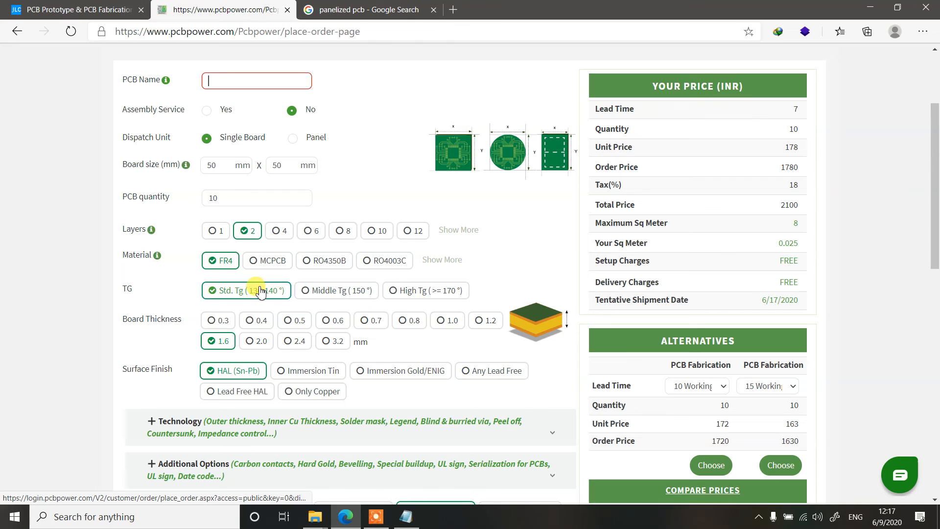
# - Try the Middle Tg (150°) and High Tg (>= 170°) options and set TG back to Std. Tg (130-140°)
pyautogui.click(312, 289)
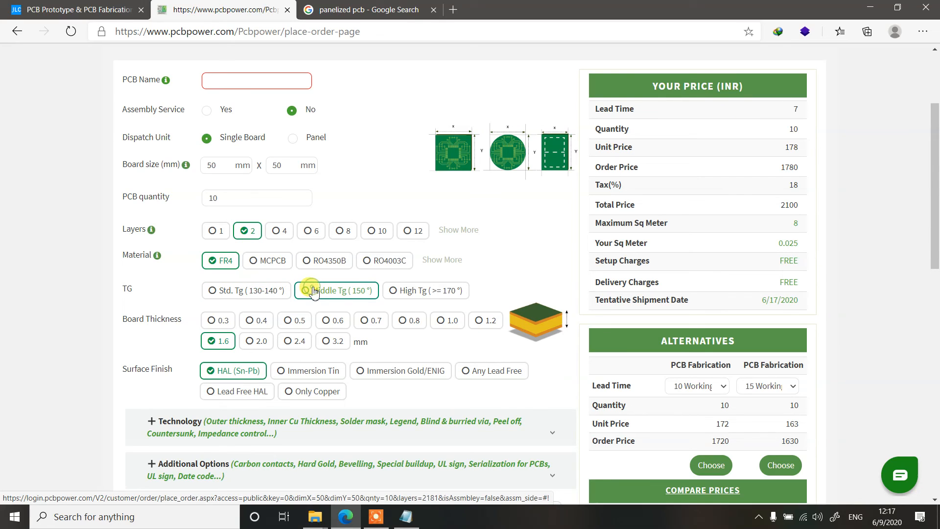
pyautogui.click(411, 292)
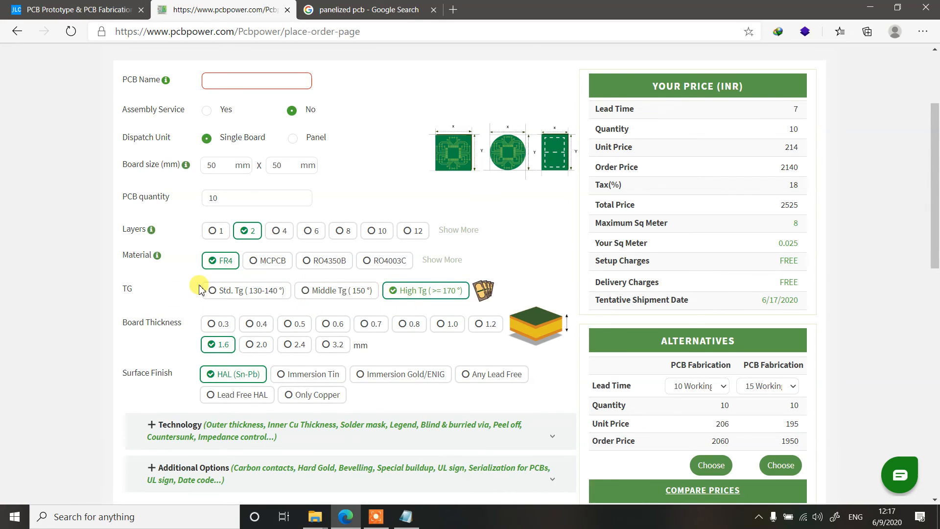
pyautogui.click(236, 290)
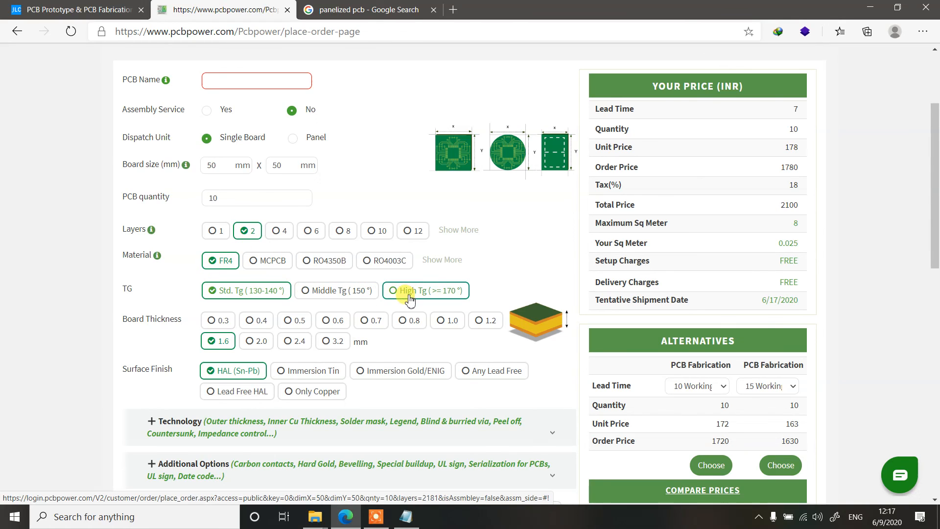
# - Expand the Technology section and examine its copper thickness, solder mask, legend, peel off, countersunk, impedance and viafill options and the lead times
pyautogui.scroll(-3, 409, 297)
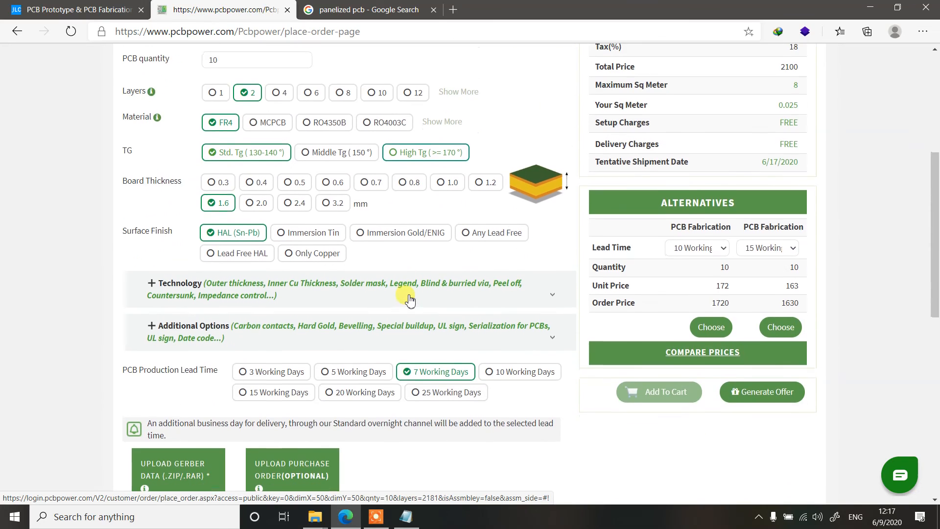
pyautogui.click(143, 288)
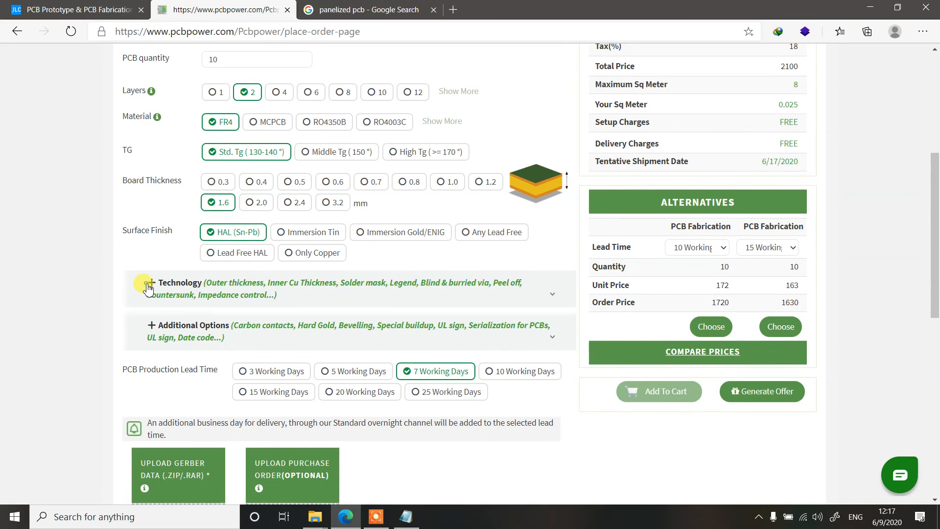
pyautogui.click(149, 289)
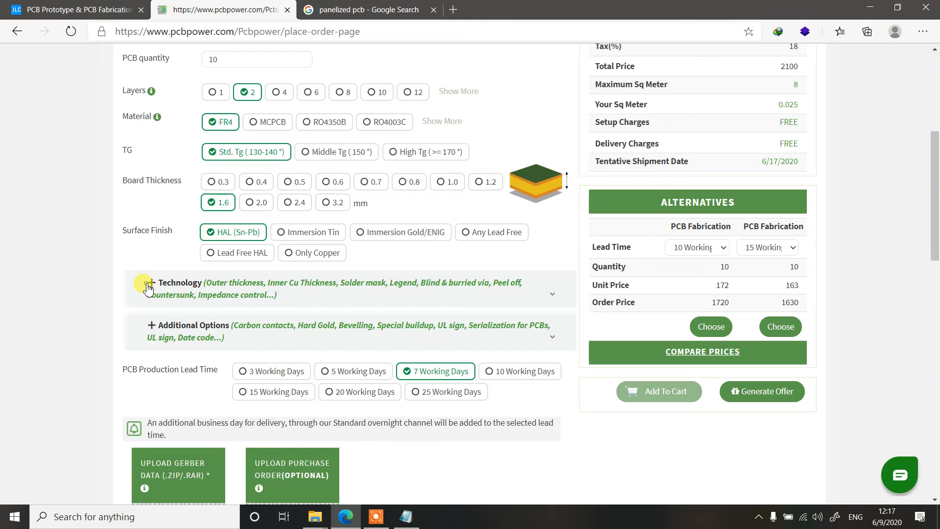
pyautogui.click(148, 288)
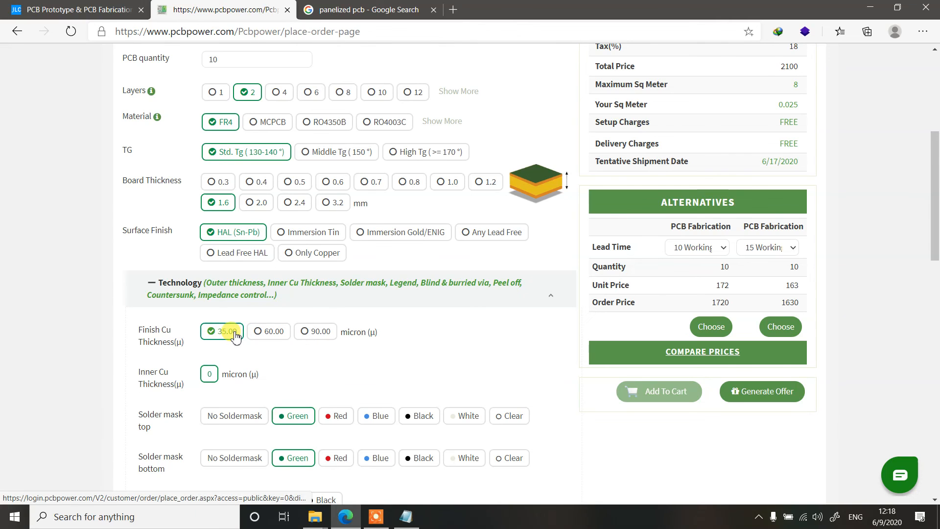
pyautogui.scroll(-1, 239, 338)
pyautogui.scroll(-4, 384, 362)
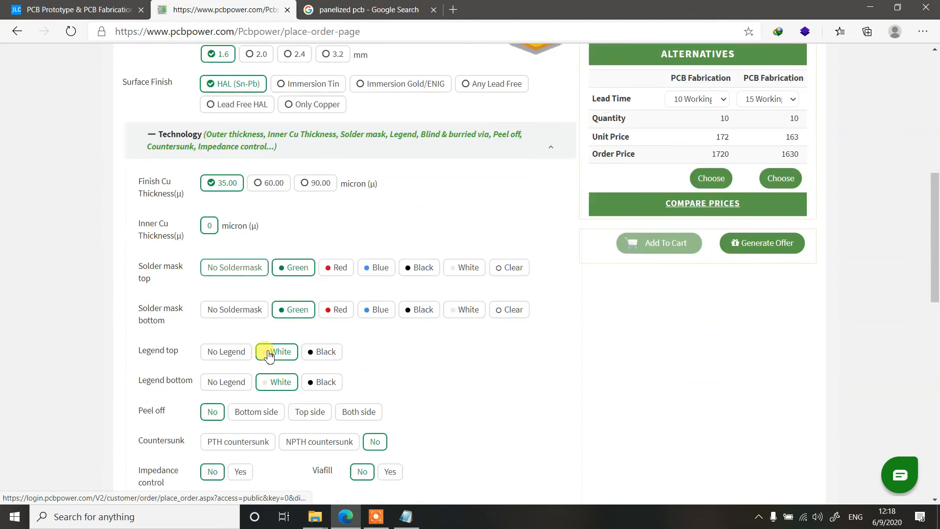
pyautogui.scroll(-1, 292, 295)
pyautogui.scroll(-3, 292, 295)
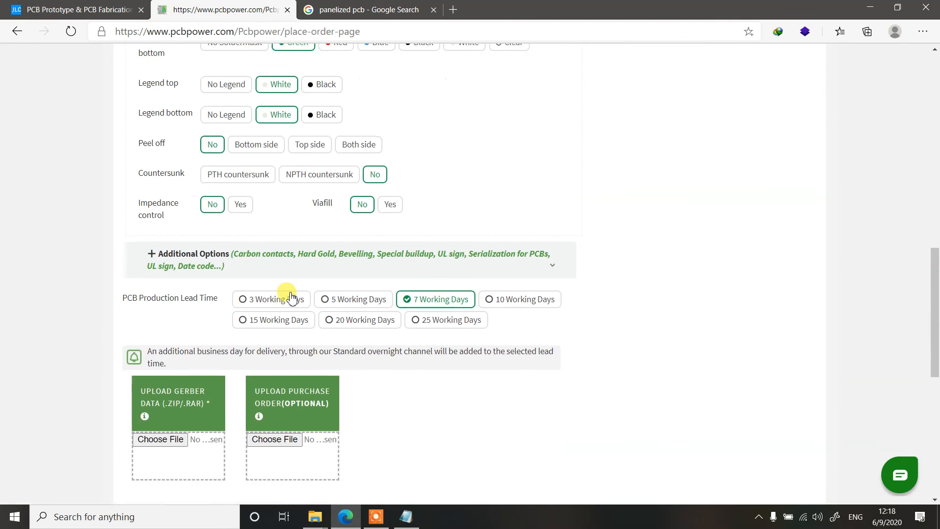
# - Switch back to the board specification notes in Notepad
pyautogui.scroll(12, 291, 295)
pyautogui.scroll(4, 291, 296)
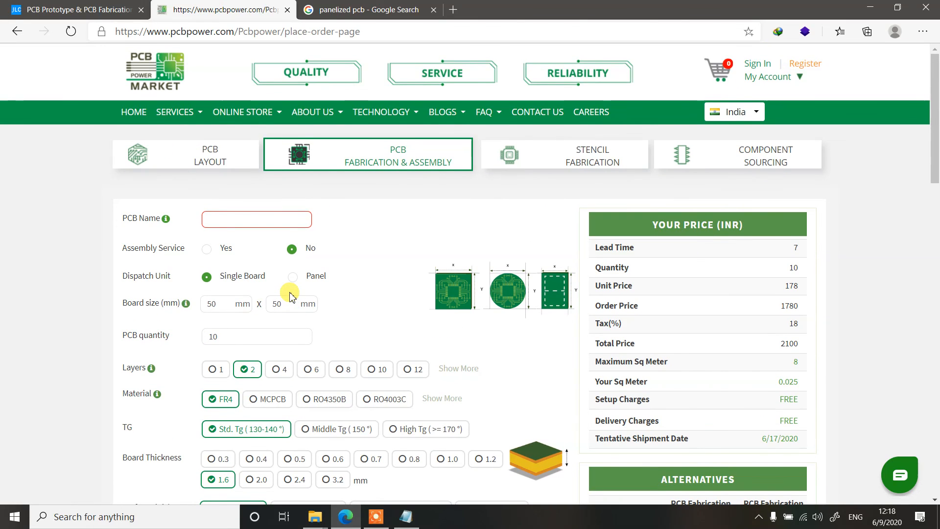
pyautogui.click(408, 526)
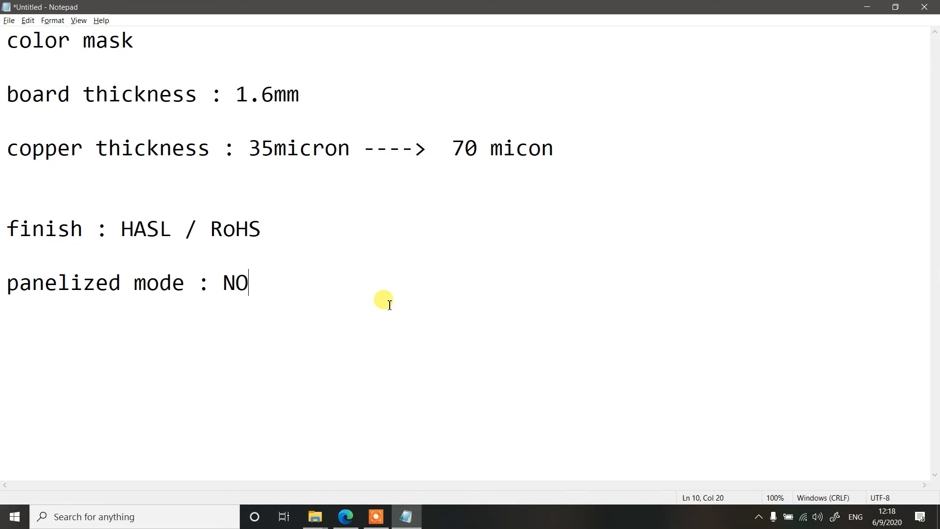